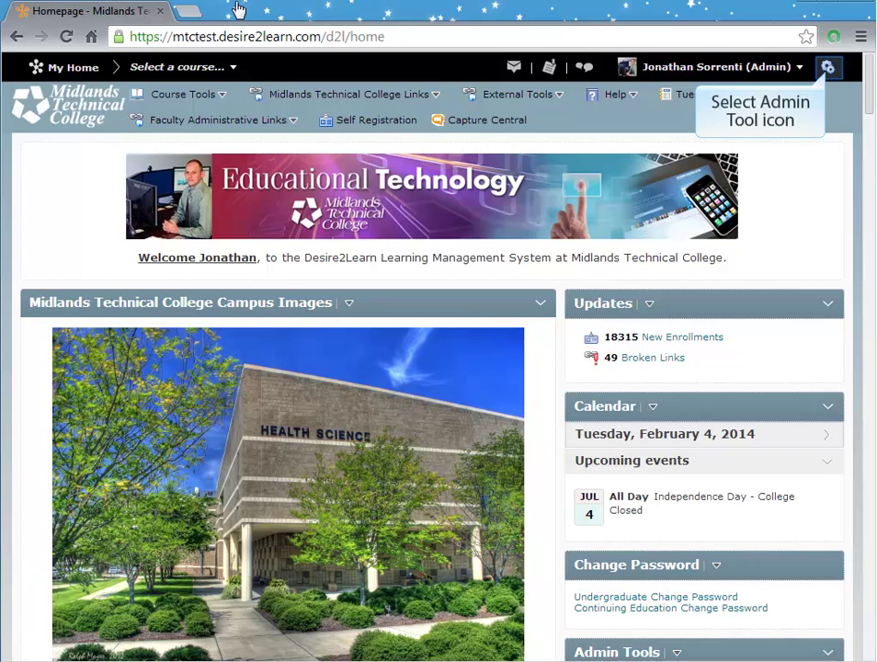
- Go to Data Purge from Admin Tools and bring up the data set creation choices
click(827, 69)
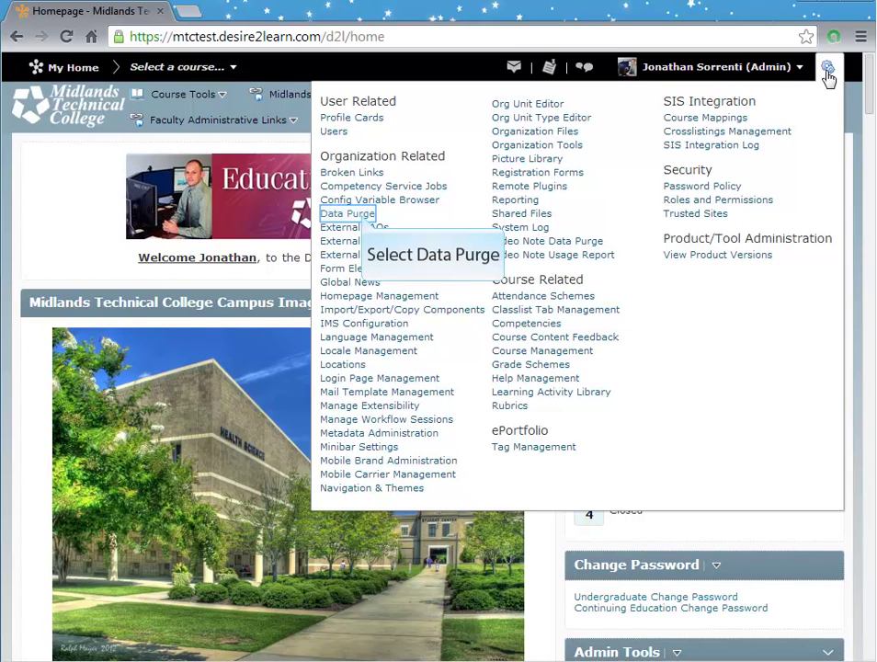
click(365, 219)
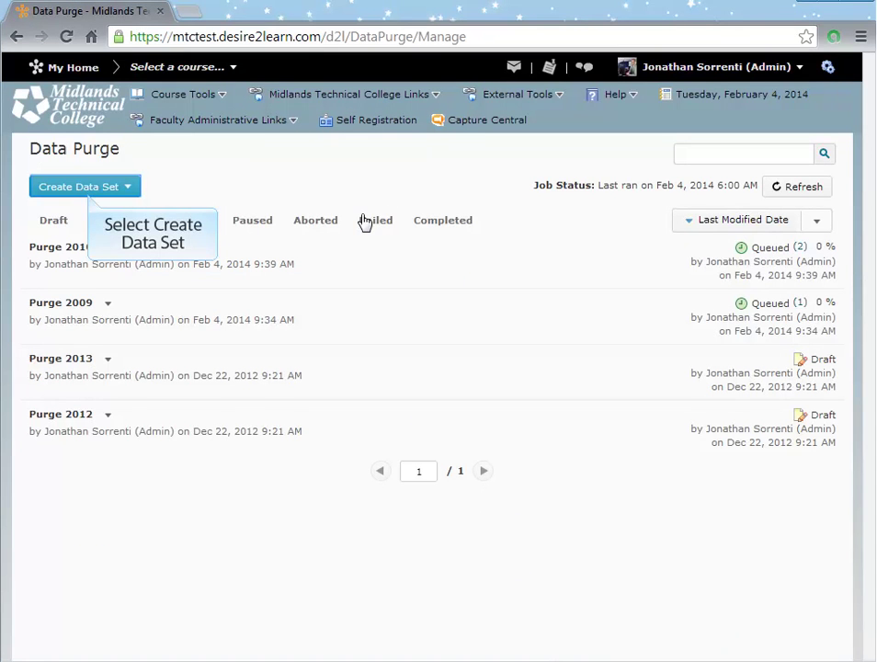
click(92, 193)
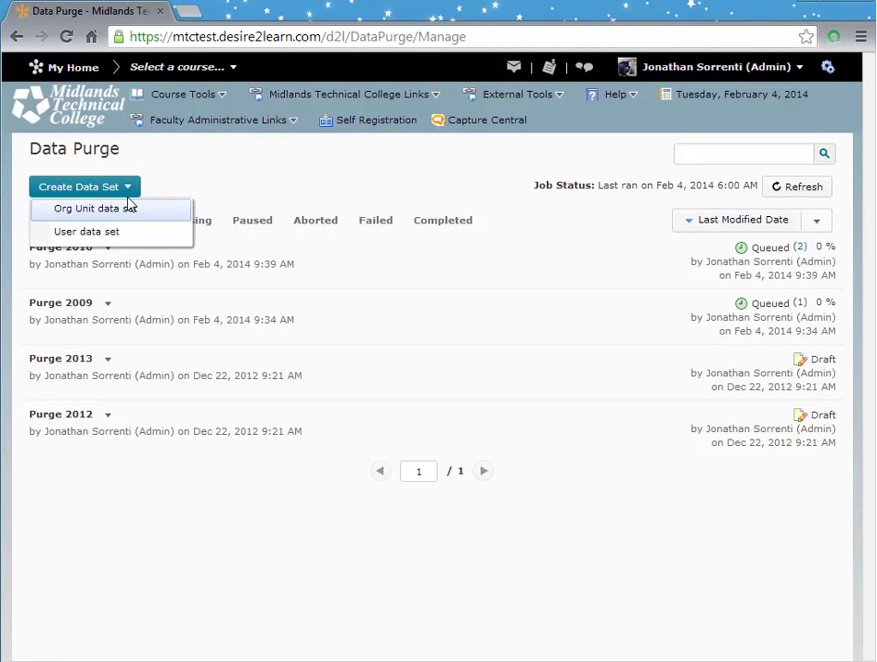
- Create an org unit data set named 'Purge 2011' that purges without storing, accepting forced descendants
click(147, 212)
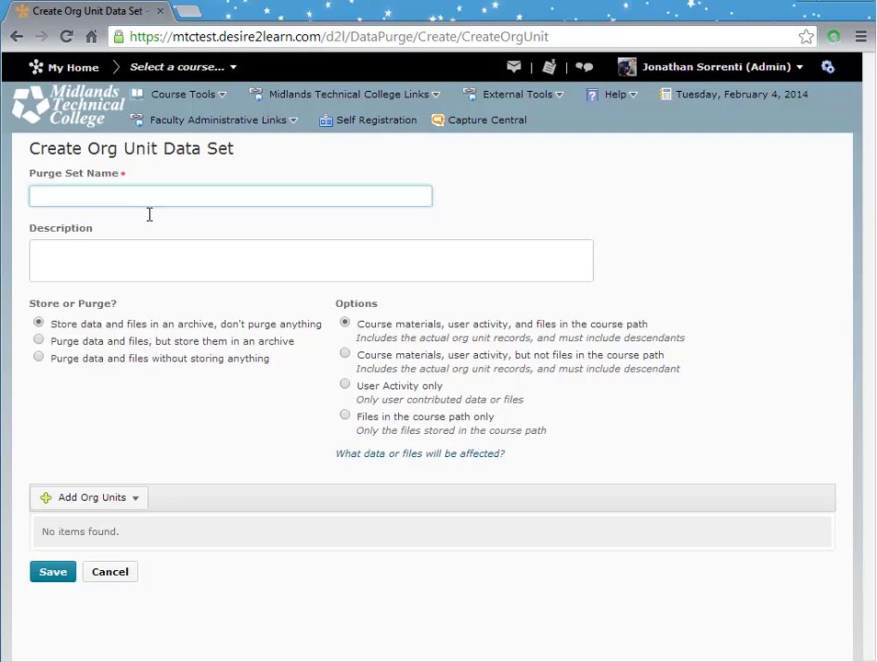
text(P)
text(urge 2011)
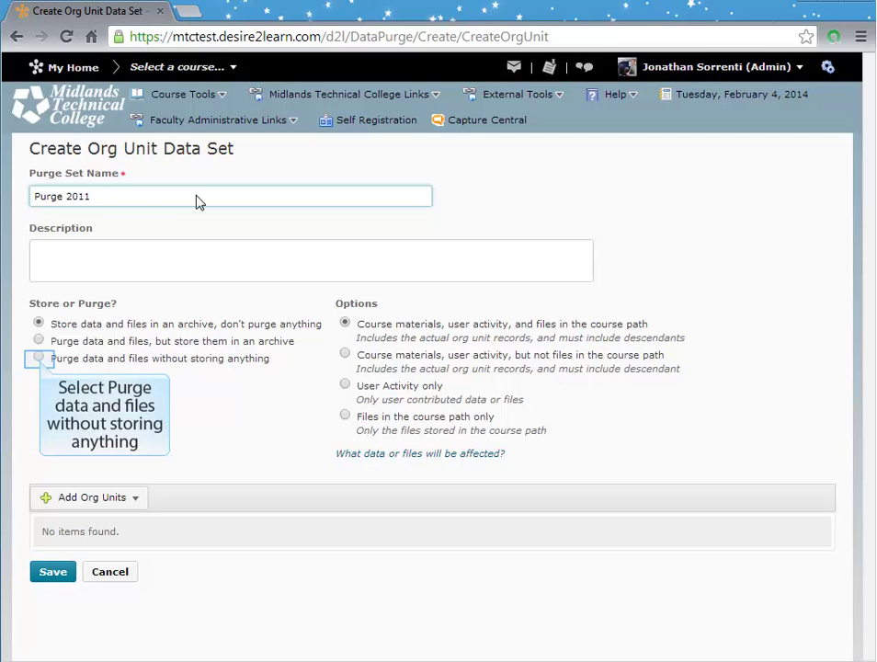
click(38, 358)
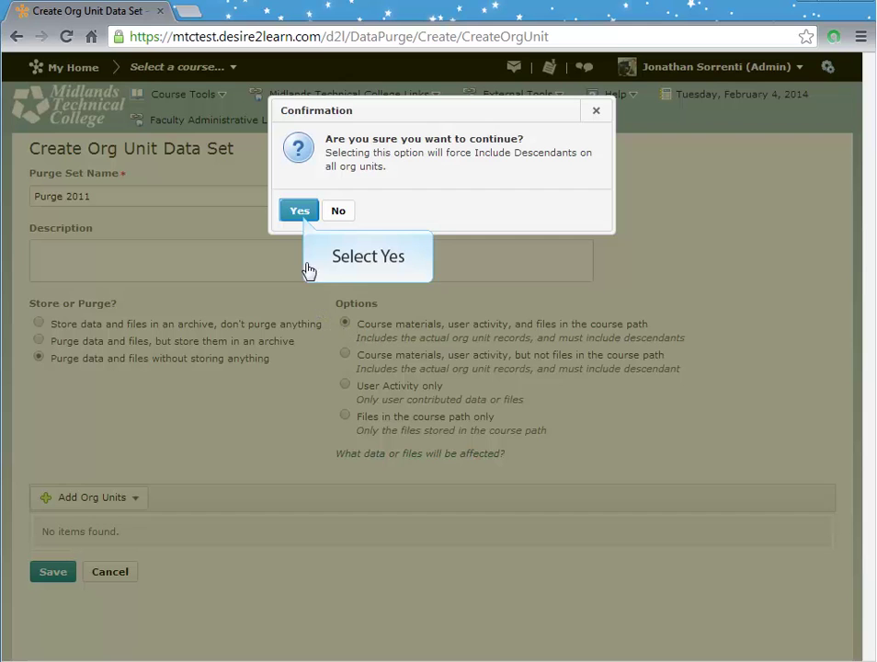
click(303, 215)
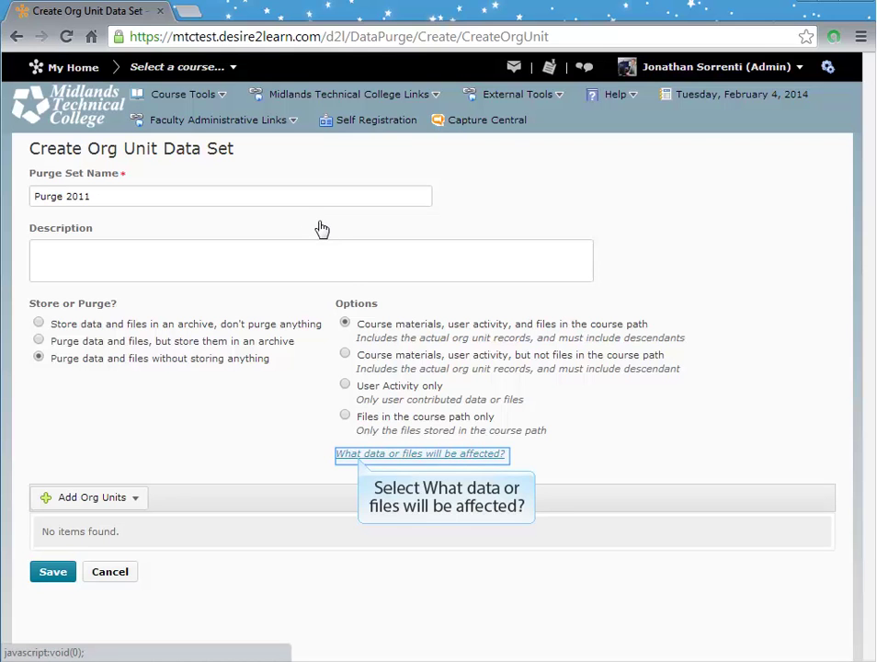
- Read the help on which data and files each purge option affects, then close it
click(361, 457)
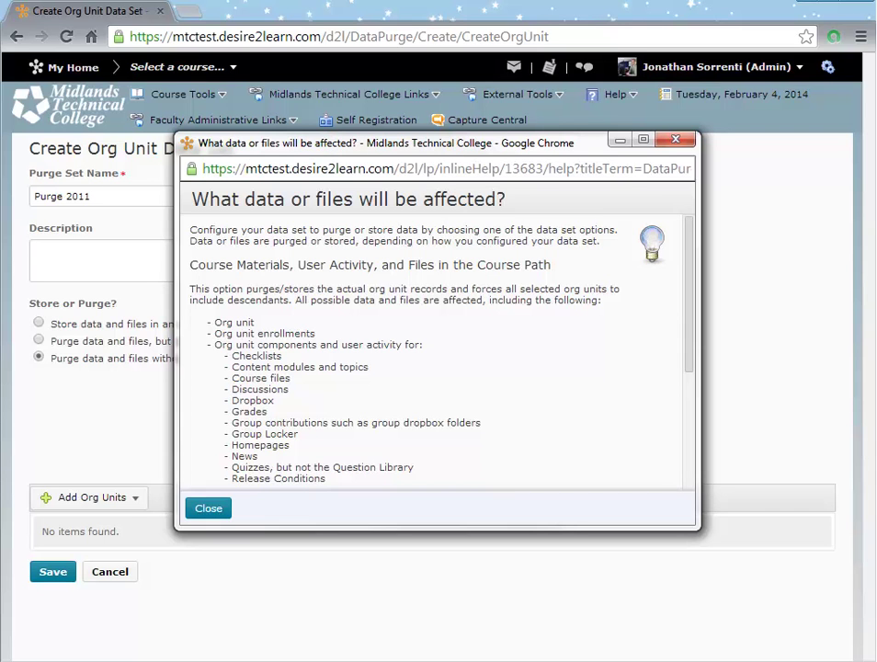
scroll(437, 354, down, 3)
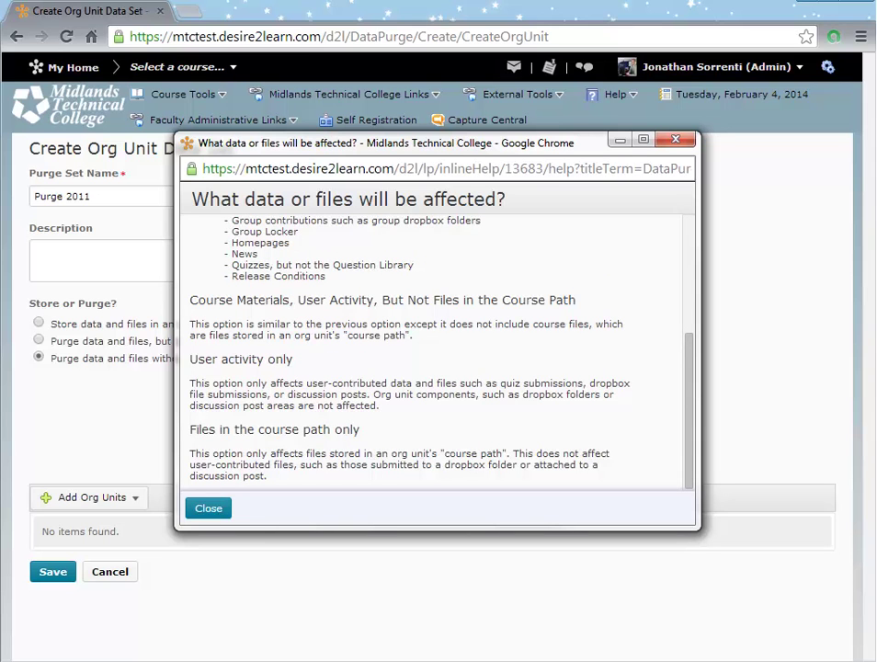
click(214, 509)
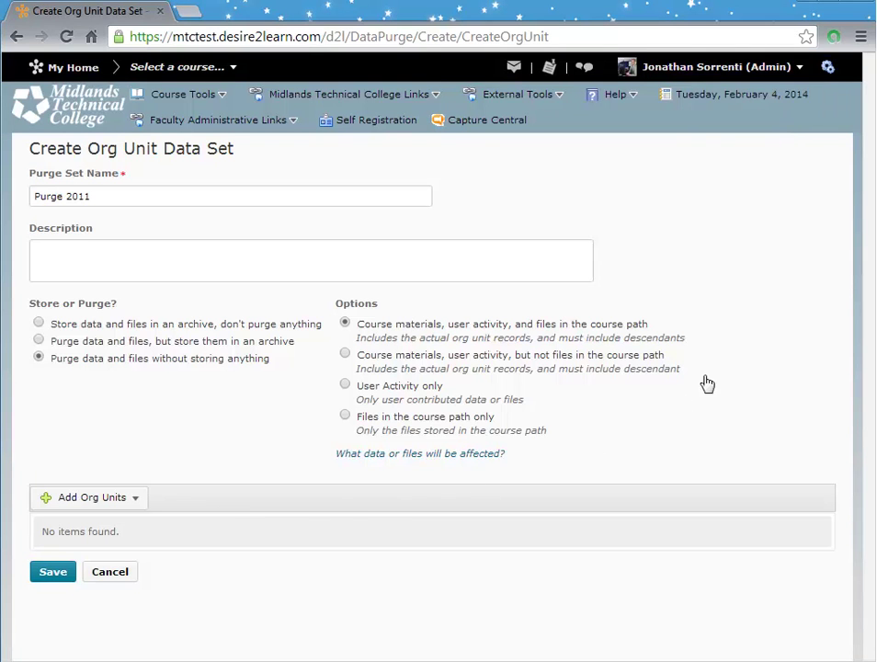
- Open Reporting from Admin Tools in a new browser tab and start a new report
click(827, 73)
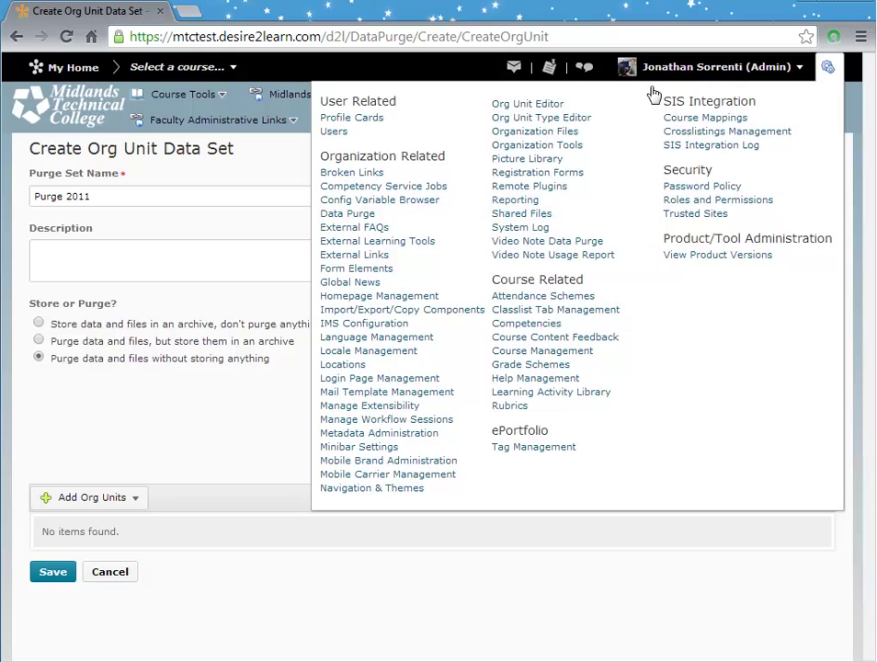
right_click(531, 207)
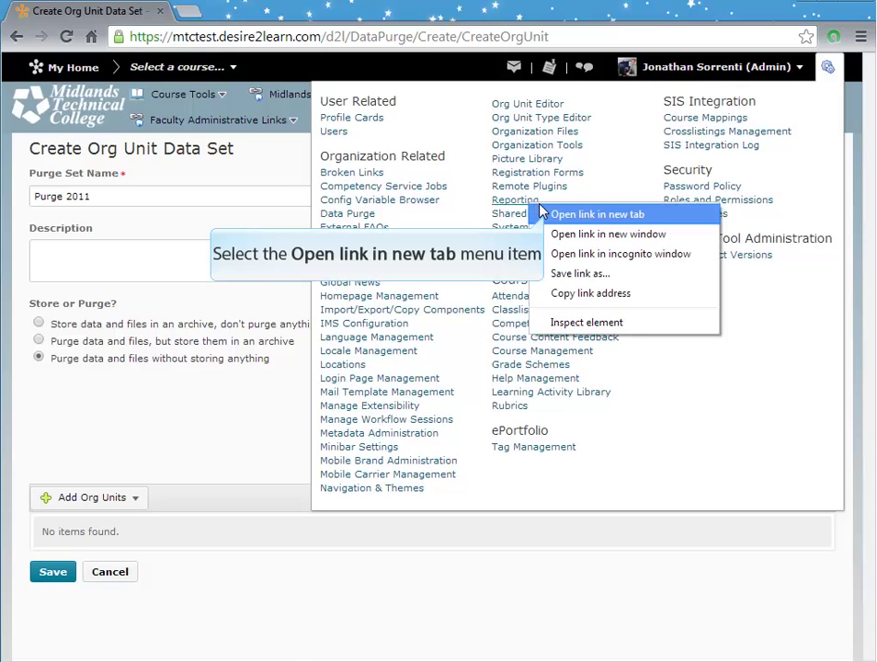
click(547, 219)
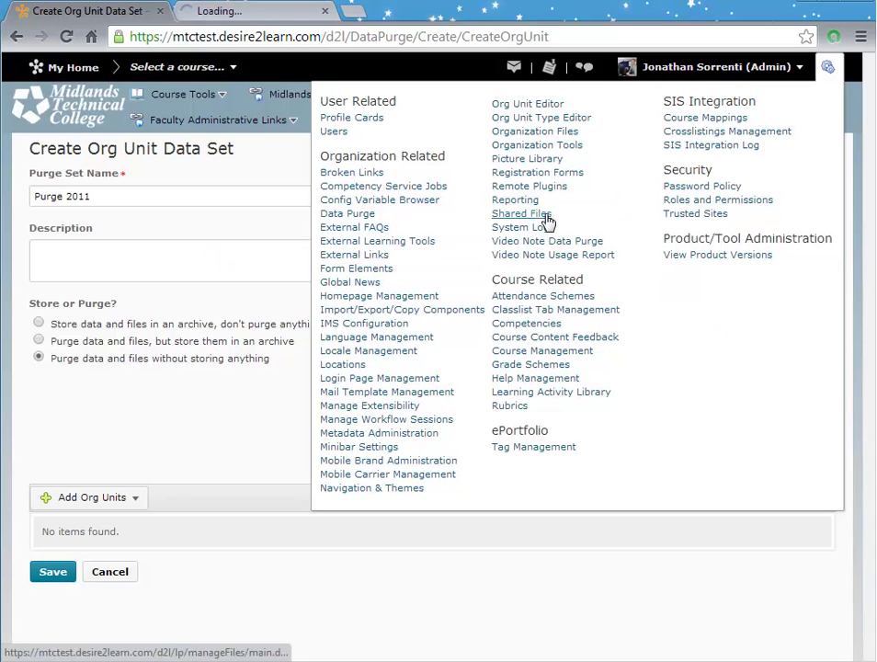
click(267, 17)
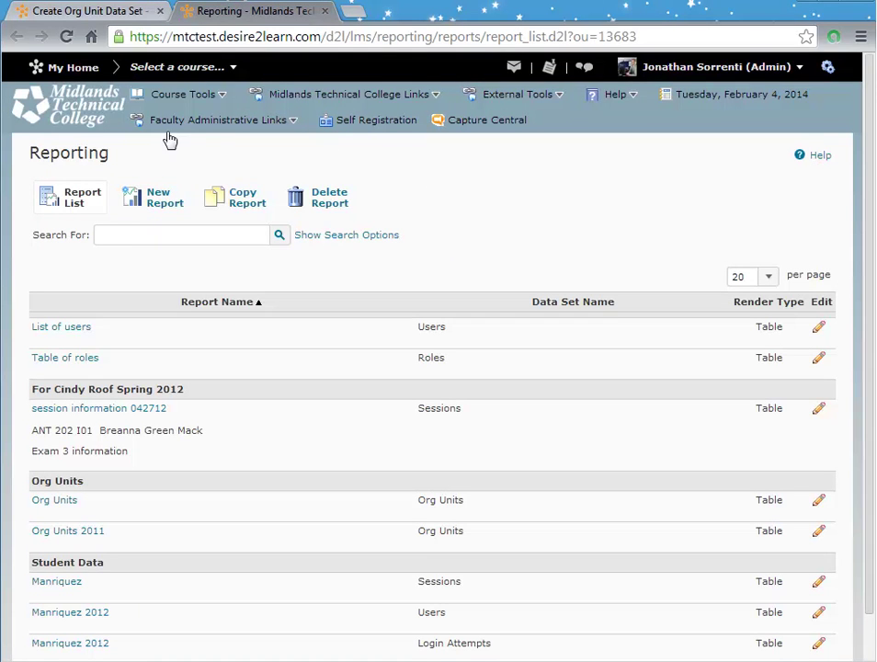
click(165, 201)
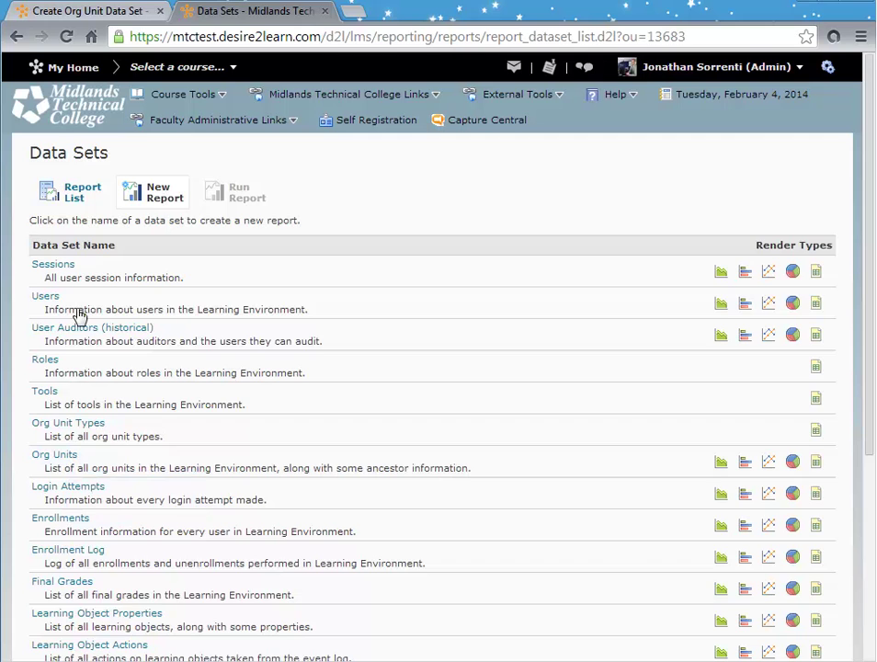
- Save an Org Units table report named 'Org Units 2011' under the Org Units category
click(69, 462)
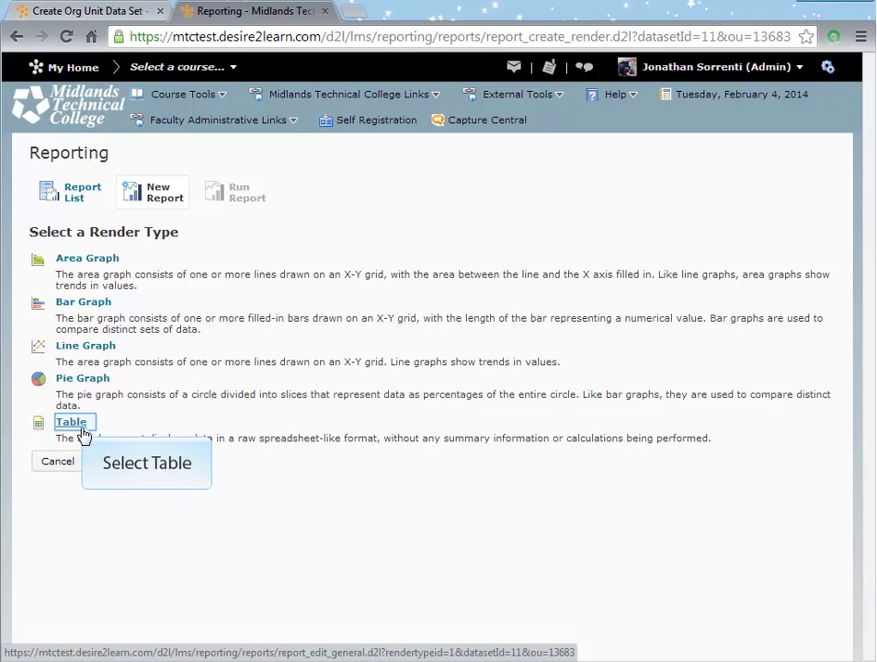
click(72, 423)
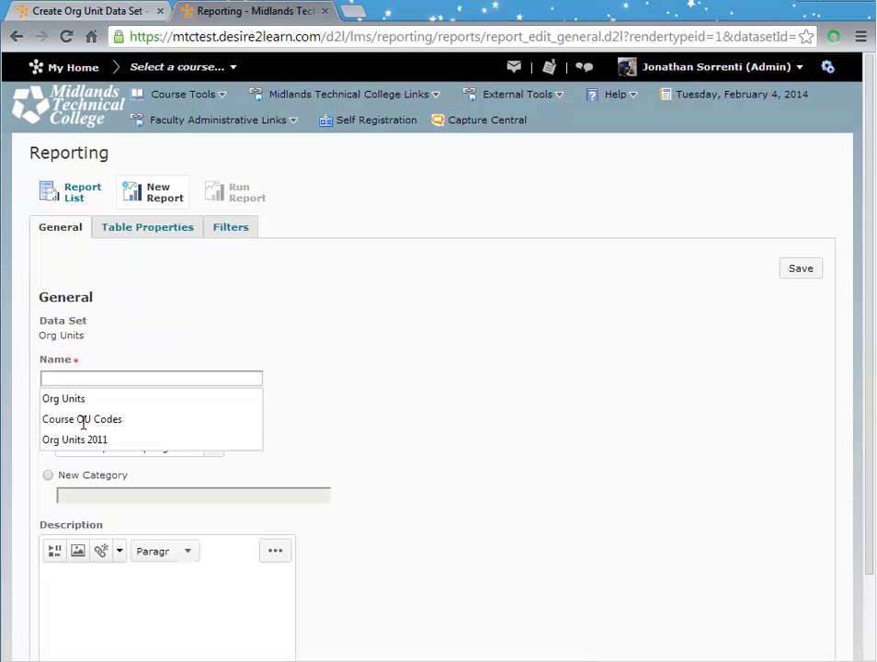
text(Org)
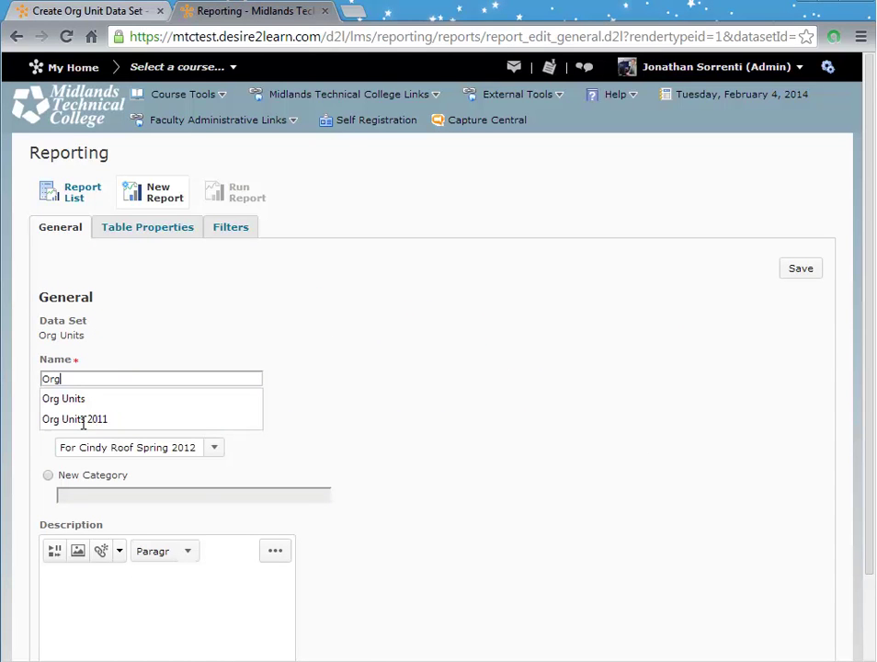
text( Units )
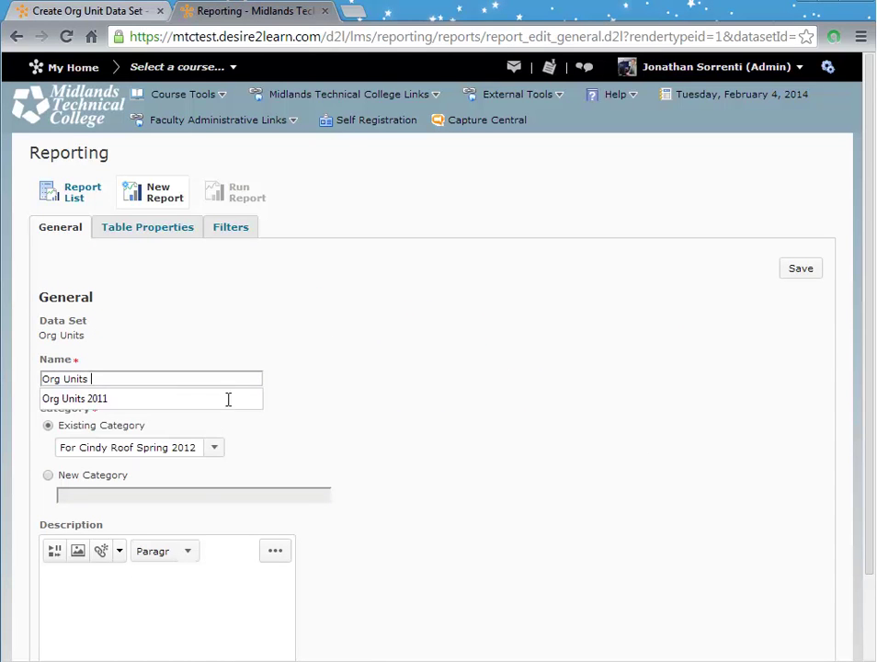
text(2011)
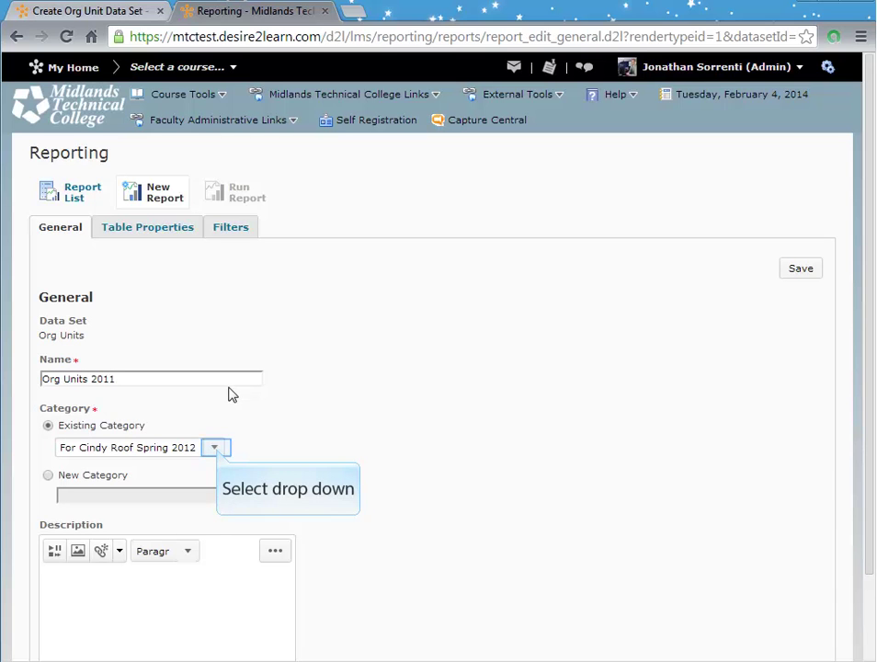
click(217, 451)
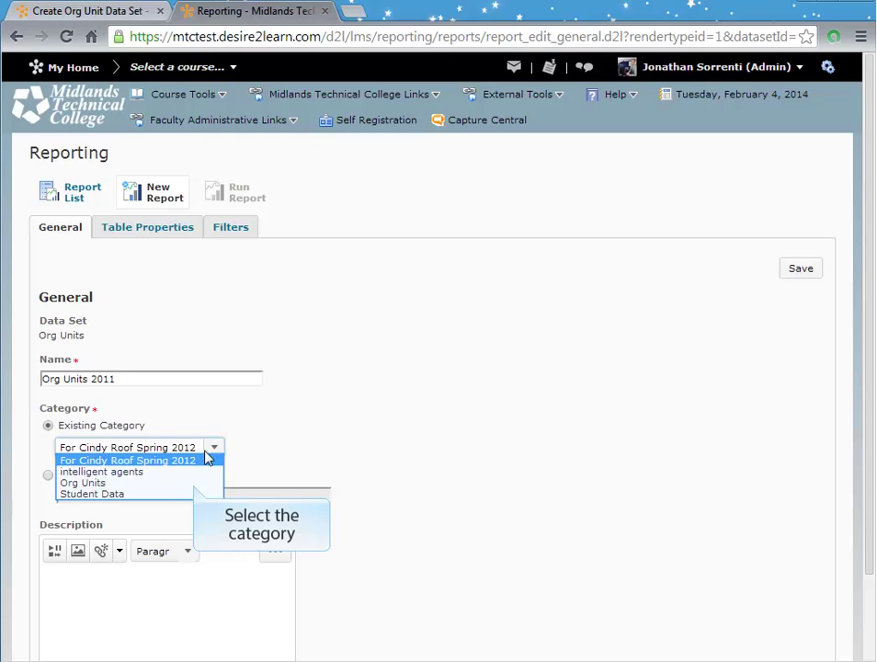
click(194, 484)
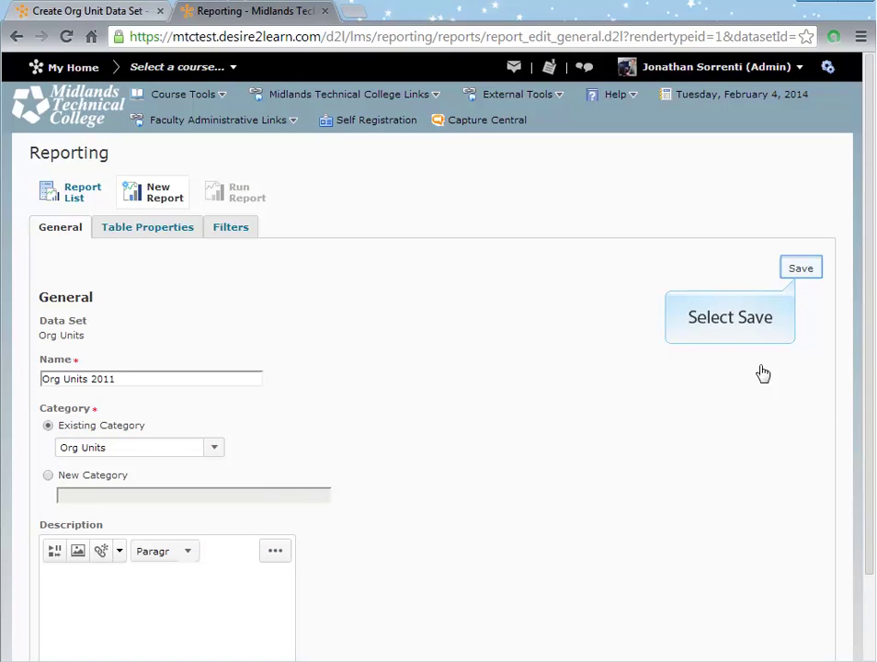
click(798, 270)
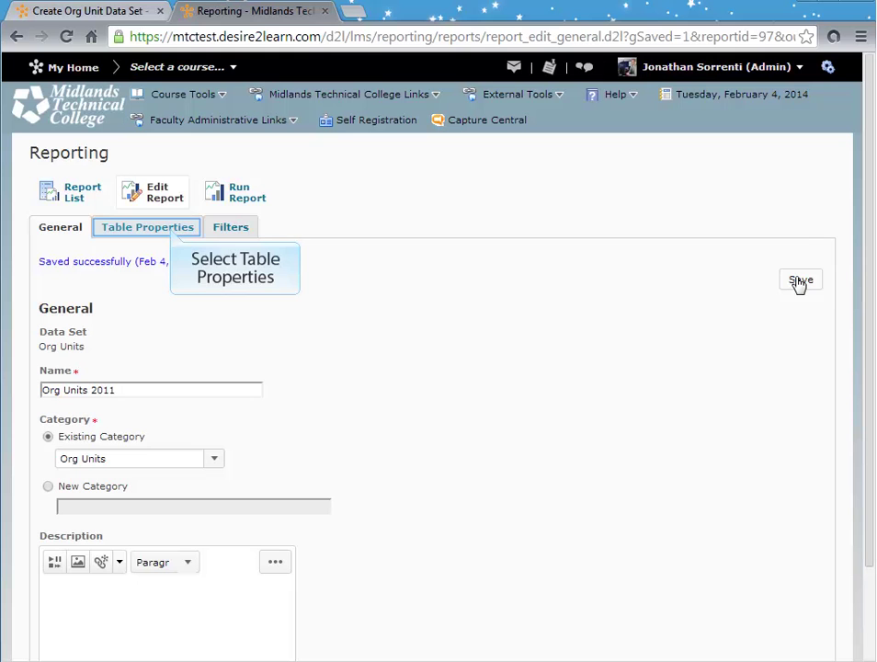
- Add the Code, Name and Org Unit ID columns to the report table and save
click(173, 232)
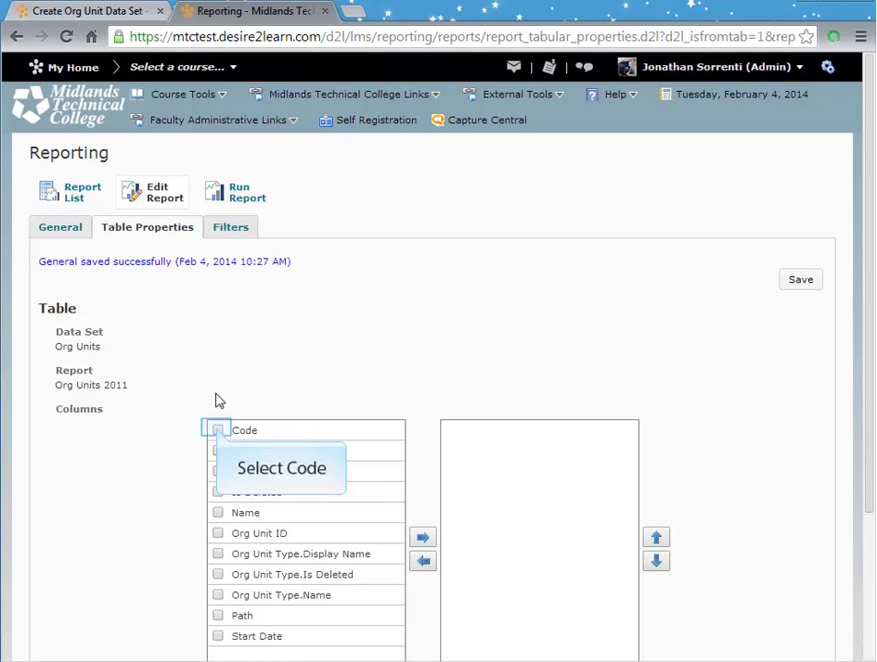
click(218, 431)
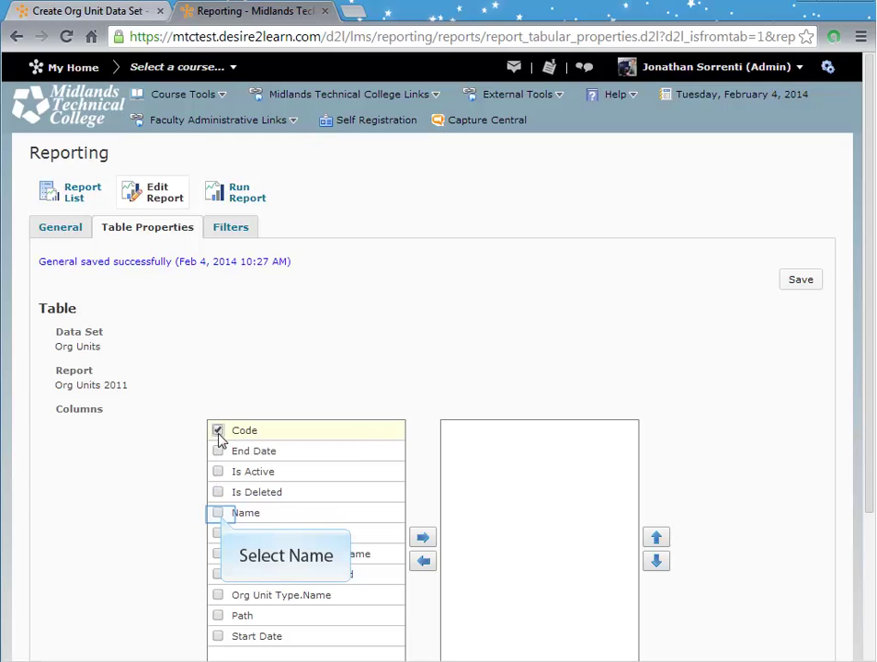
click(218, 513)
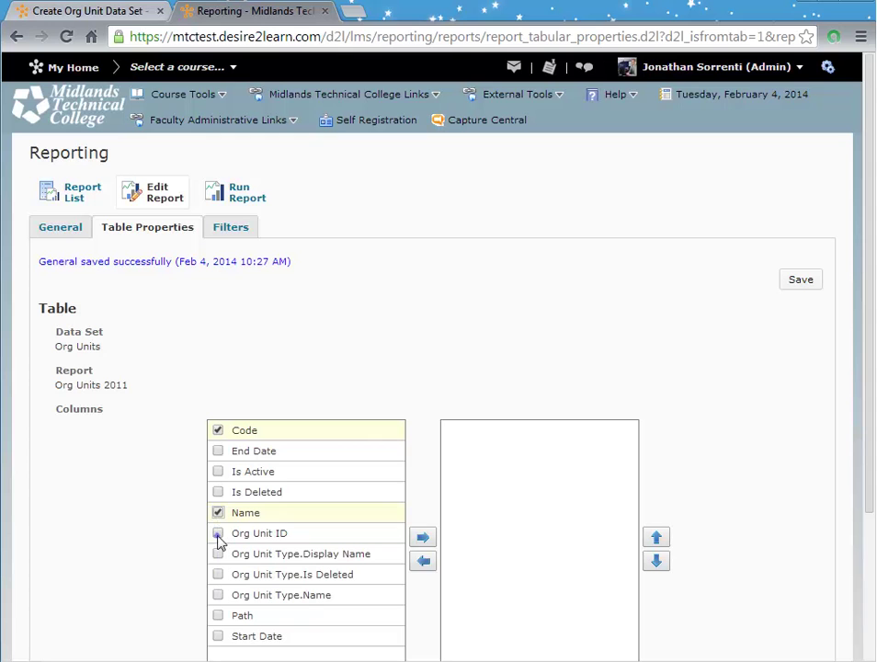
click(217, 533)
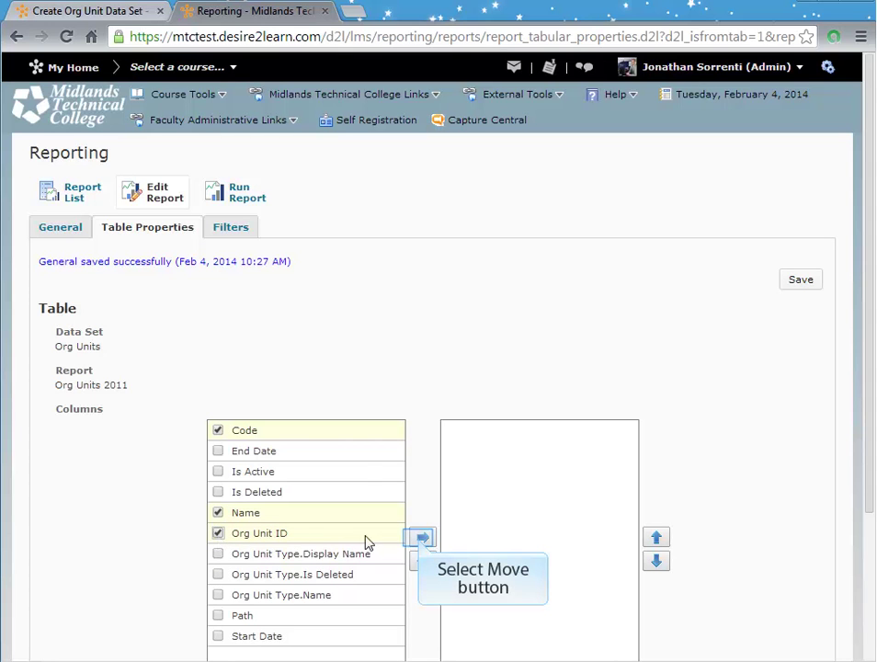
click(421, 539)
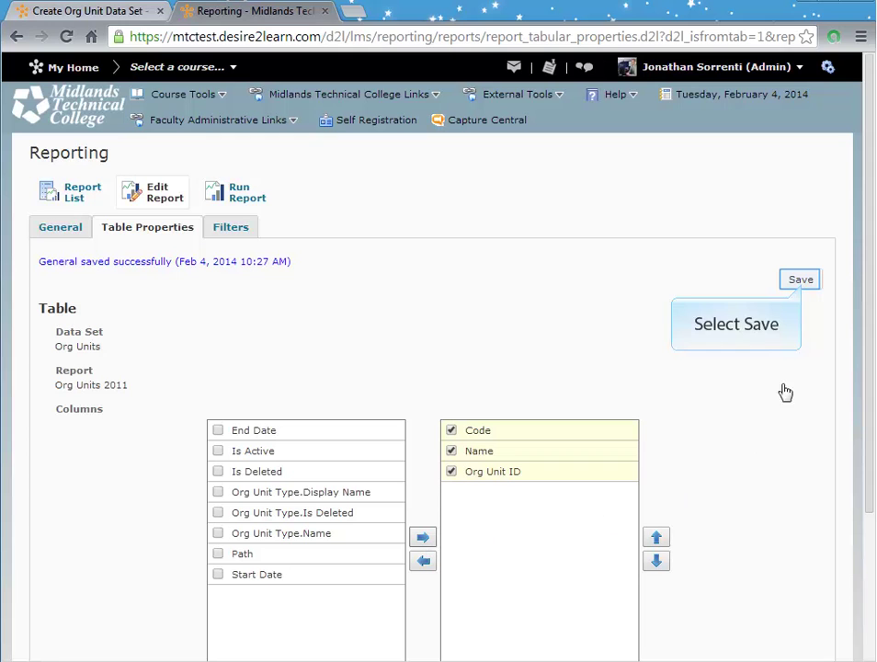
click(802, 287)
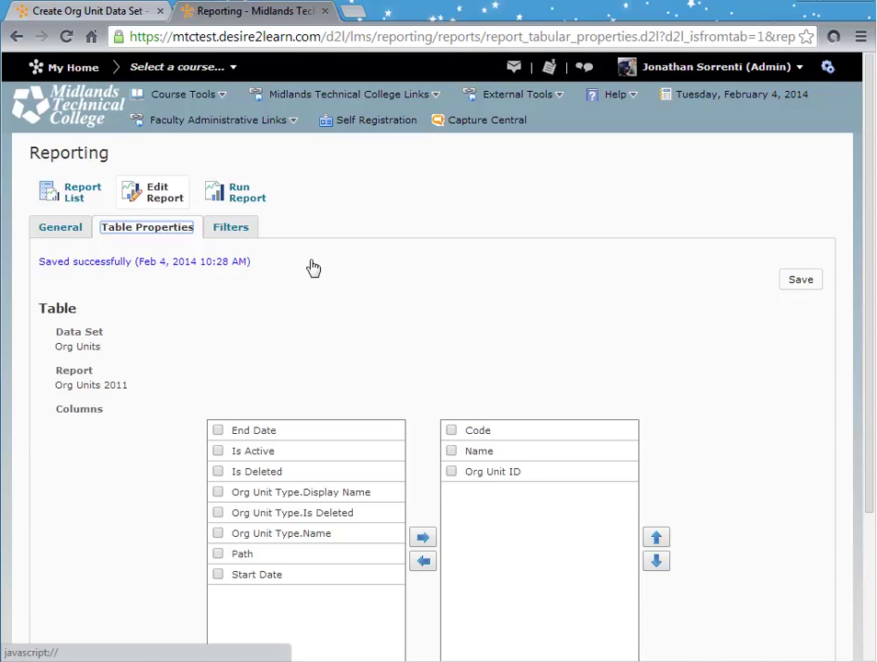
- Add a Code filter set to 'contains' with value 2011 and save it
click(241, 231)
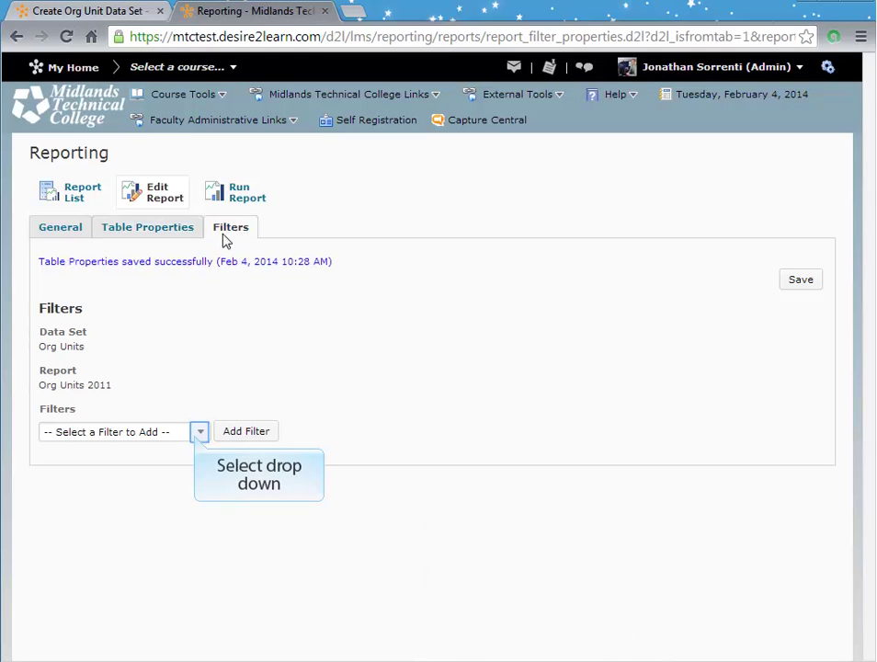
click(196, 439)
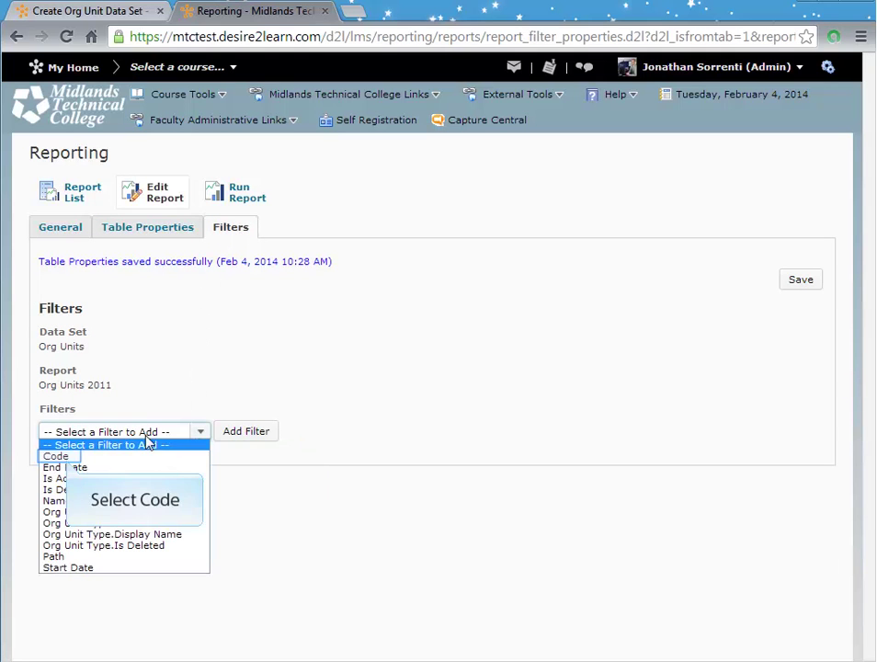
click(57, 455)
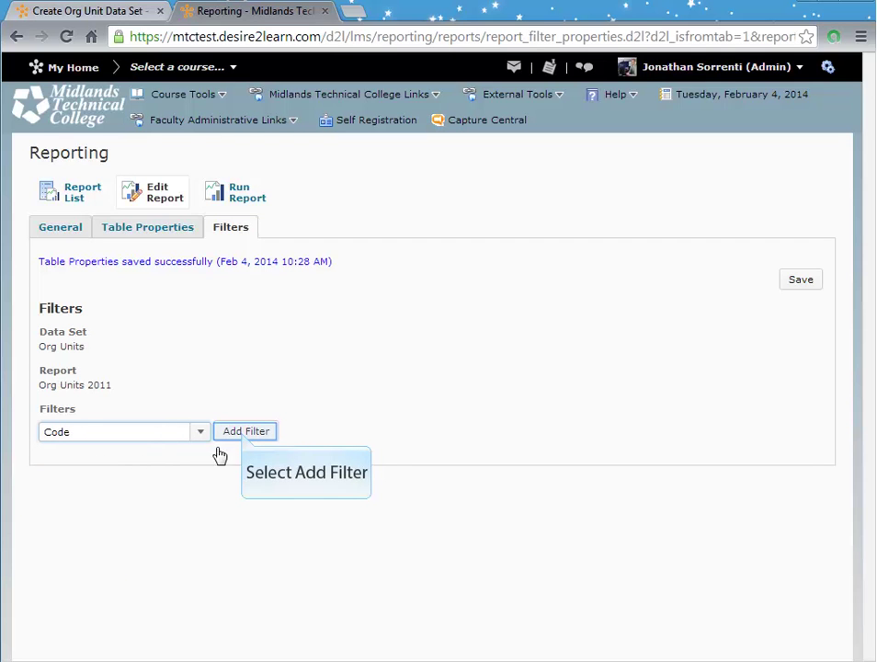
click(244, 436)
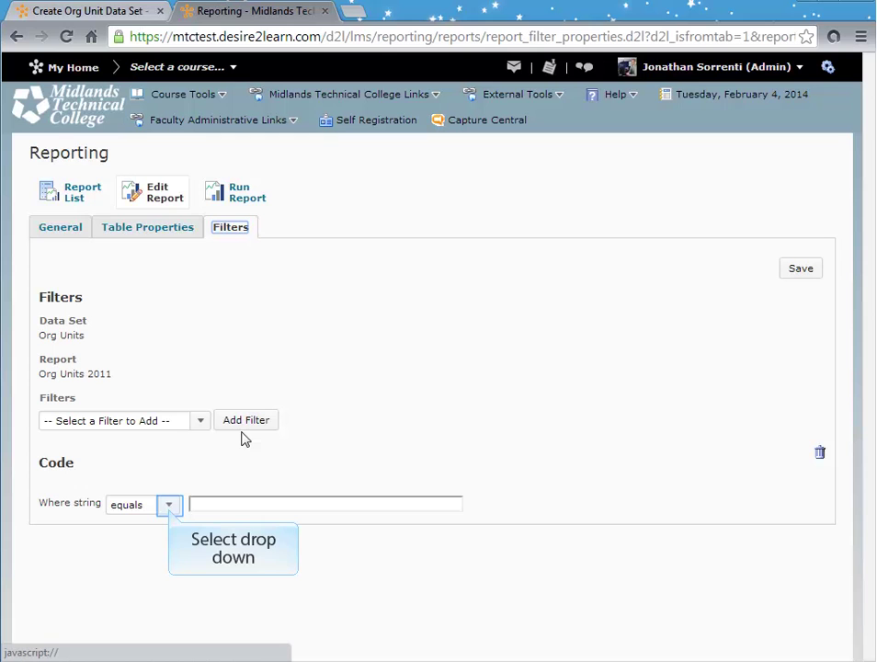
click(170, 509)
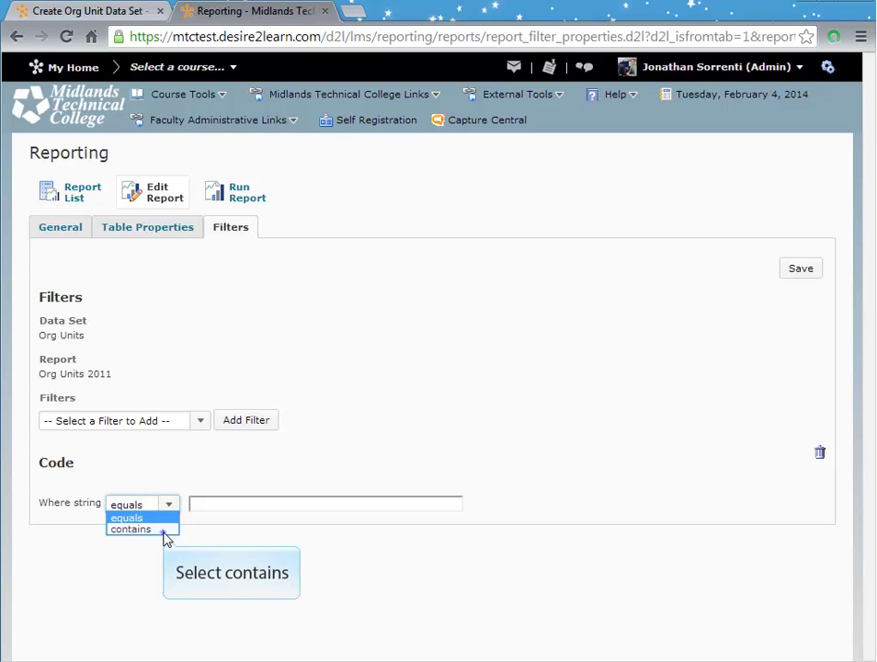
click(147, 530)
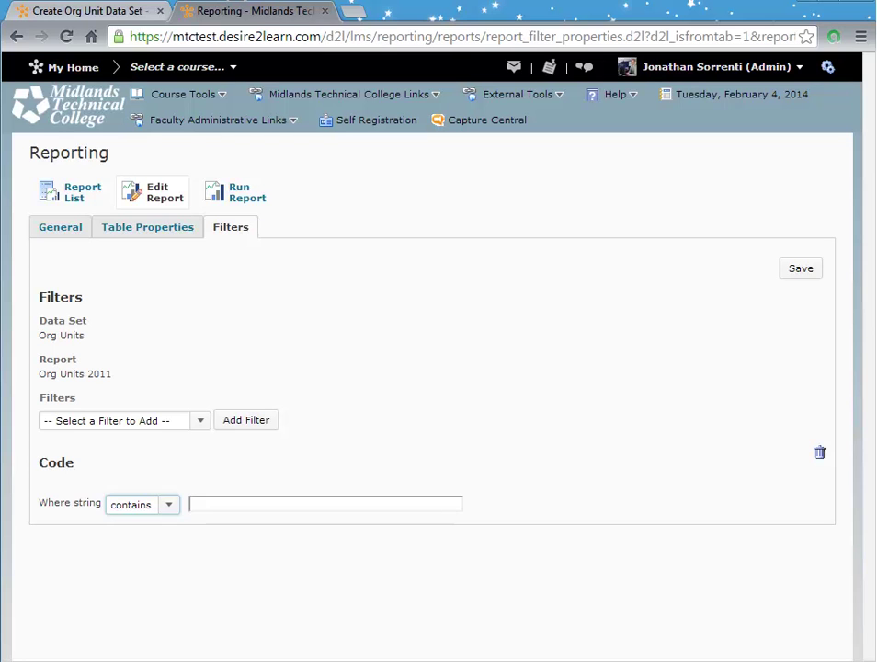
key(Tab)
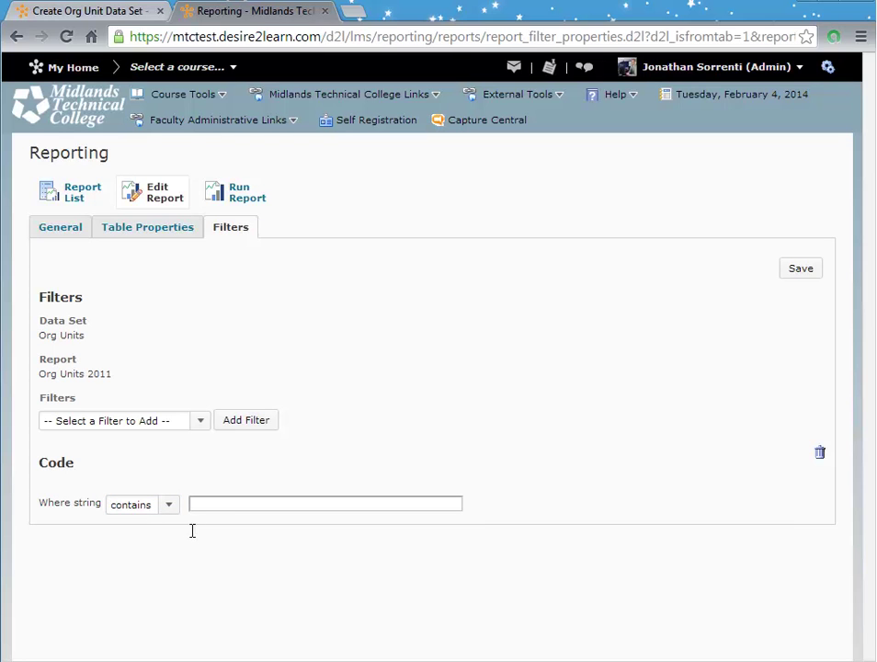
text(2011)
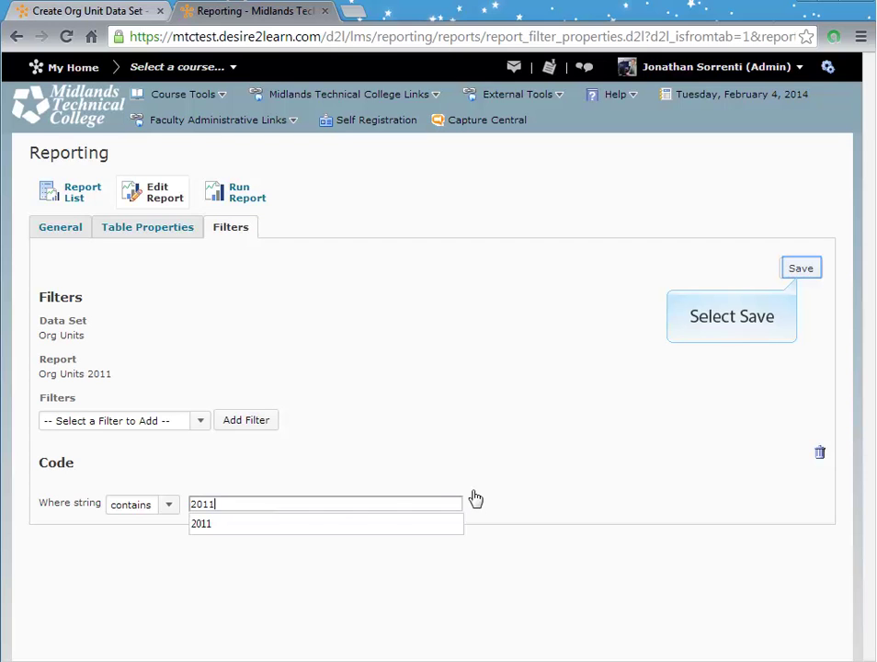
click(800, 272)
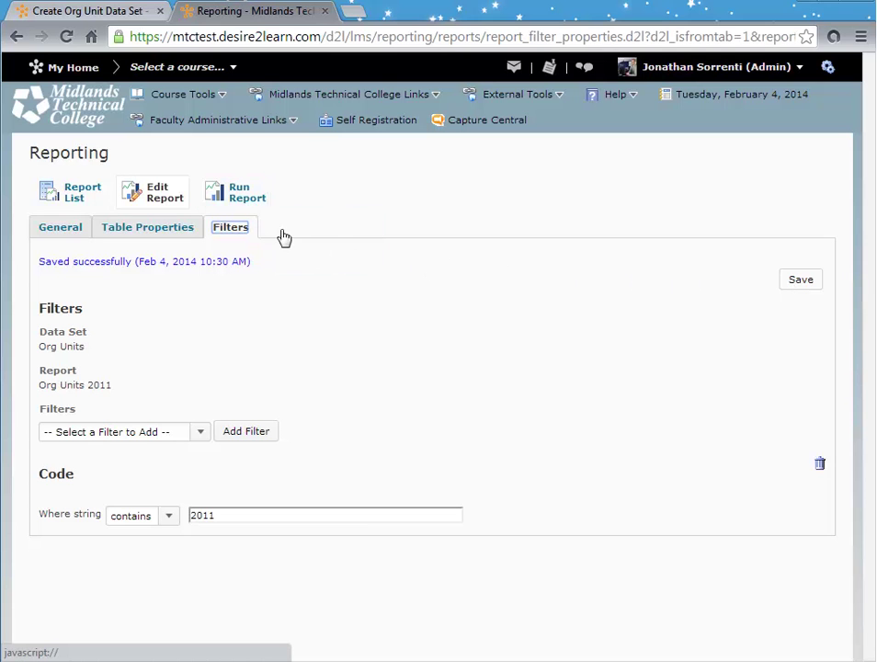
- Run the Org Units 2011 report, export it to CSV, and open the download in Excel
click(250, 200)
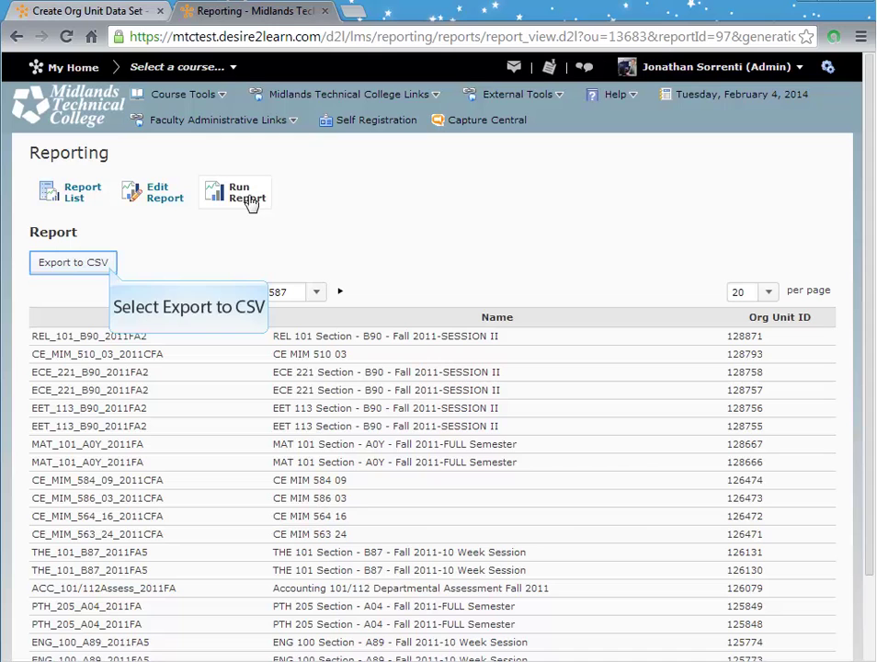
click(109, 265)
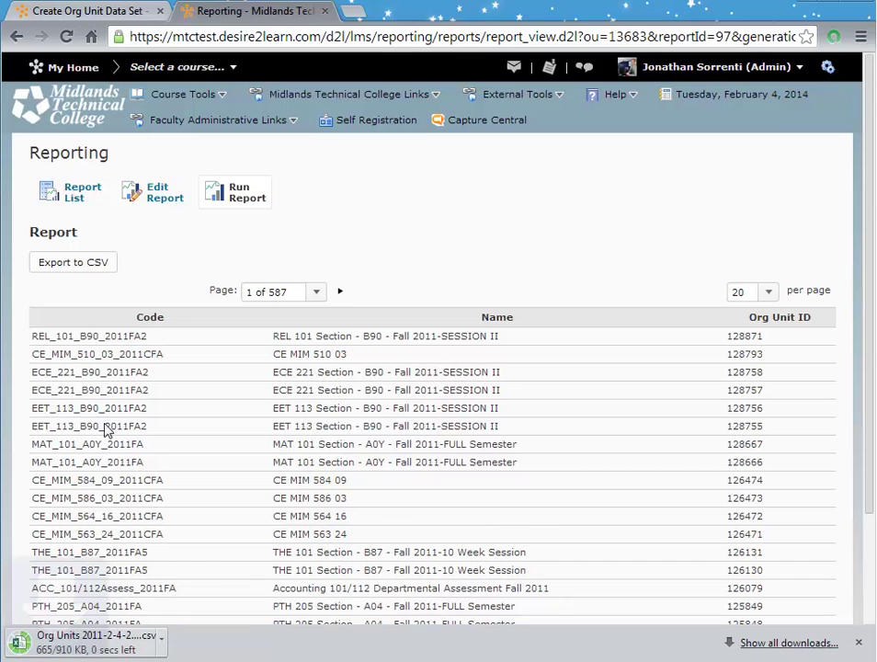
click(105, 650)
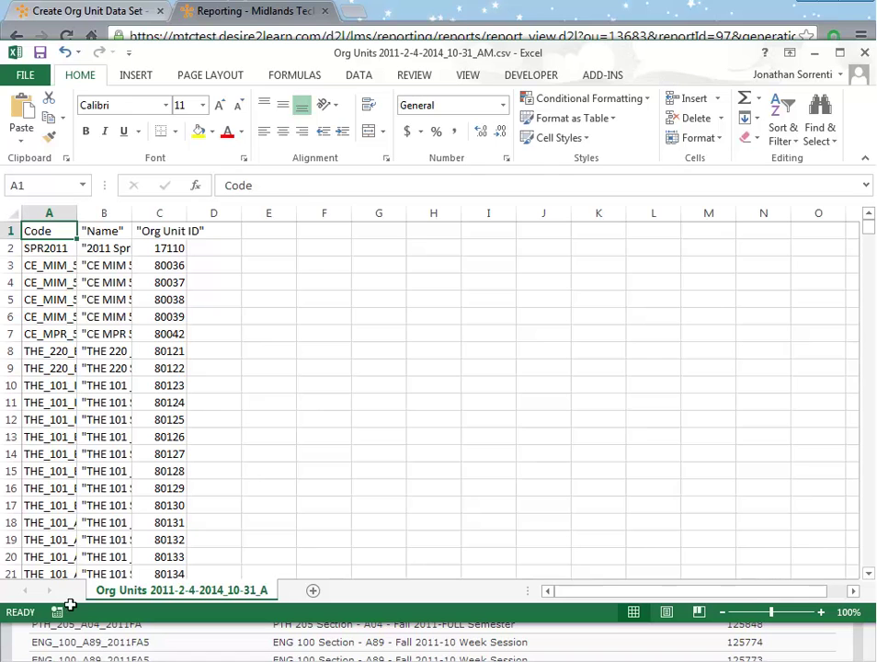
- Format all the exported data as a light-style table with headers
key(ctrl+shift+End)
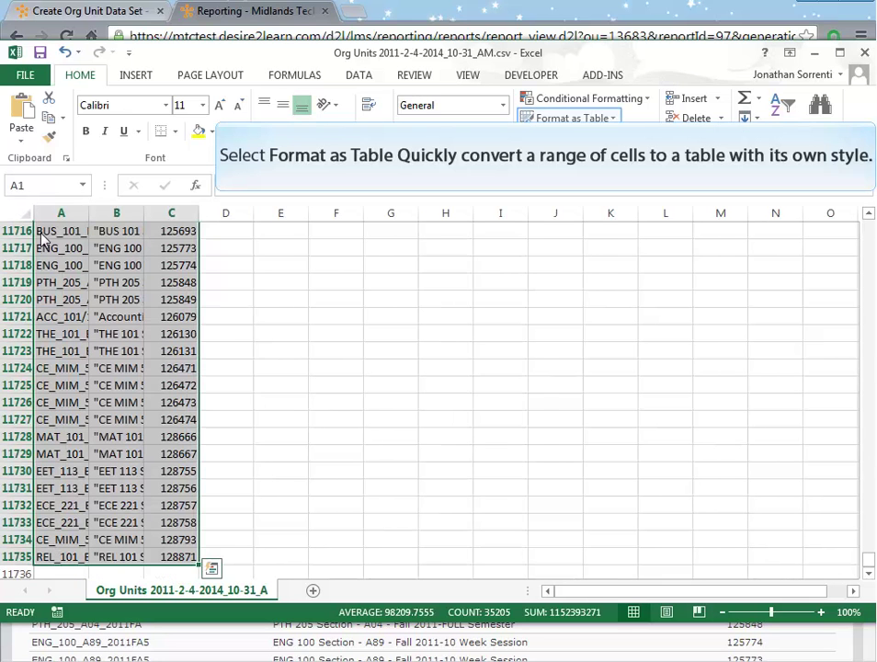
click(567, 118)
click(556, 226)
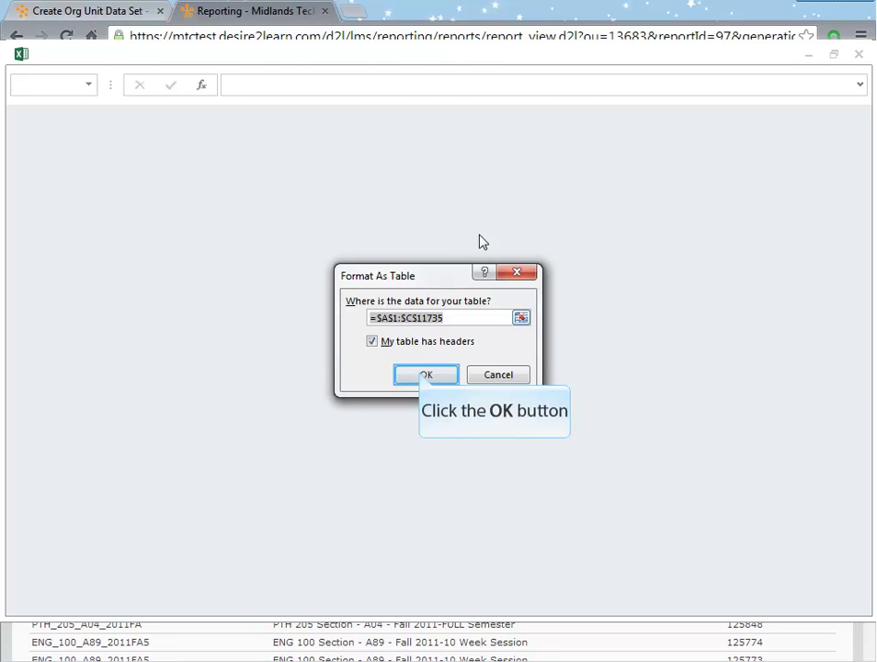
click(423, 372)
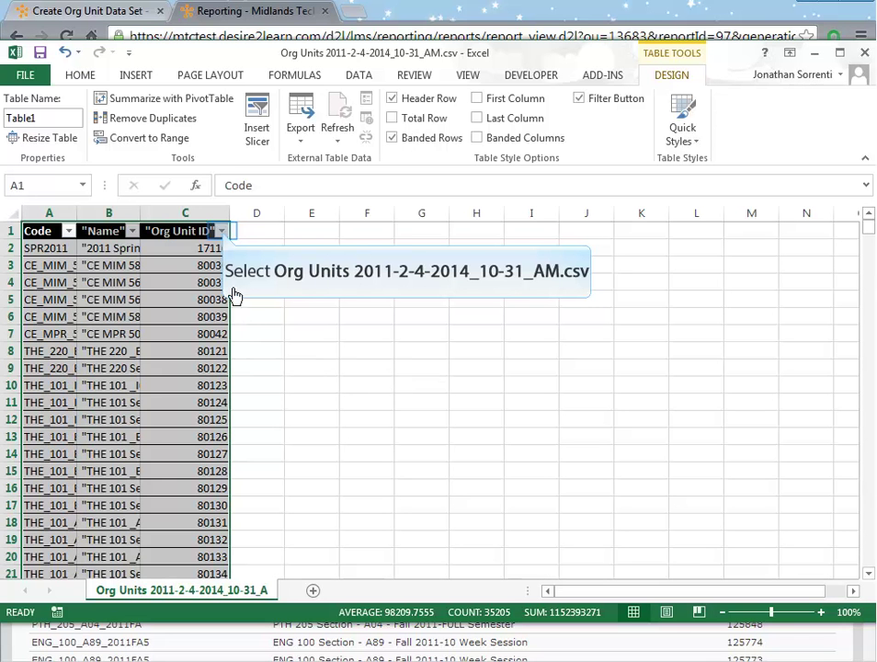
- Sort the table by Org Unit ID smallest to largest and autofit column A
click(222, 231)
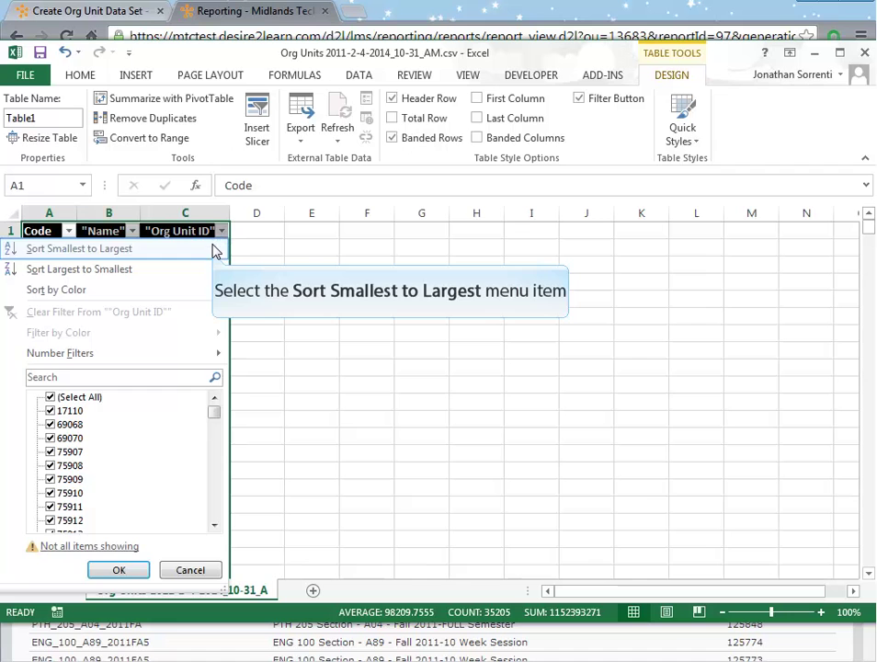
click(214, 248)
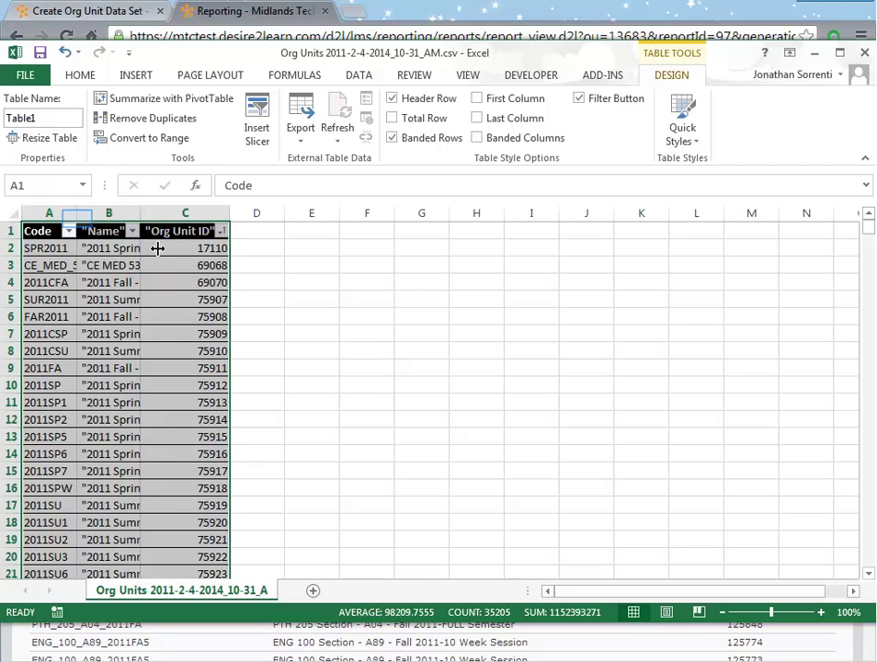
double_click(78, 217)
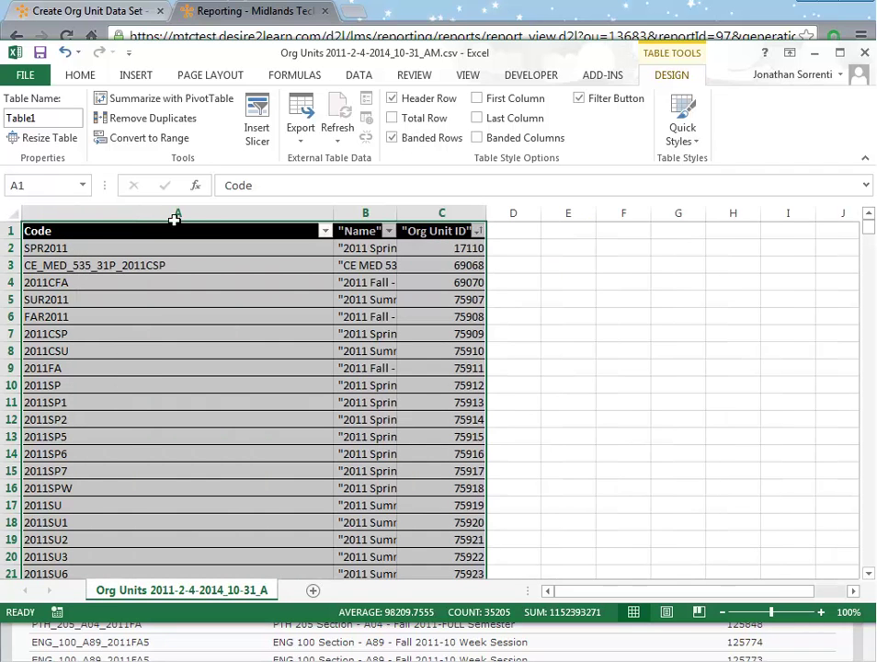
scroll(454, 328, down, 3)
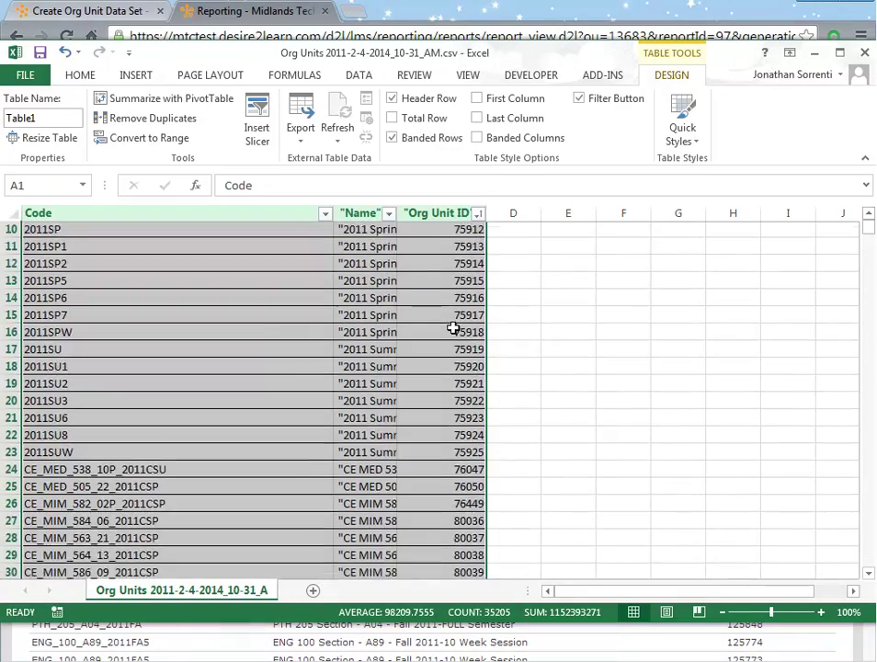
scroll(454, 327, down, 2)
scroll(457, 318, down, 1)
- Copy the Org Unit IDs in C24 through C11735
mouse_move(456, 318)
mouse_down()
mouse_move(458, 612)
mouse_move(471, 552)
mouse_move(500, 549)
mouse_up()
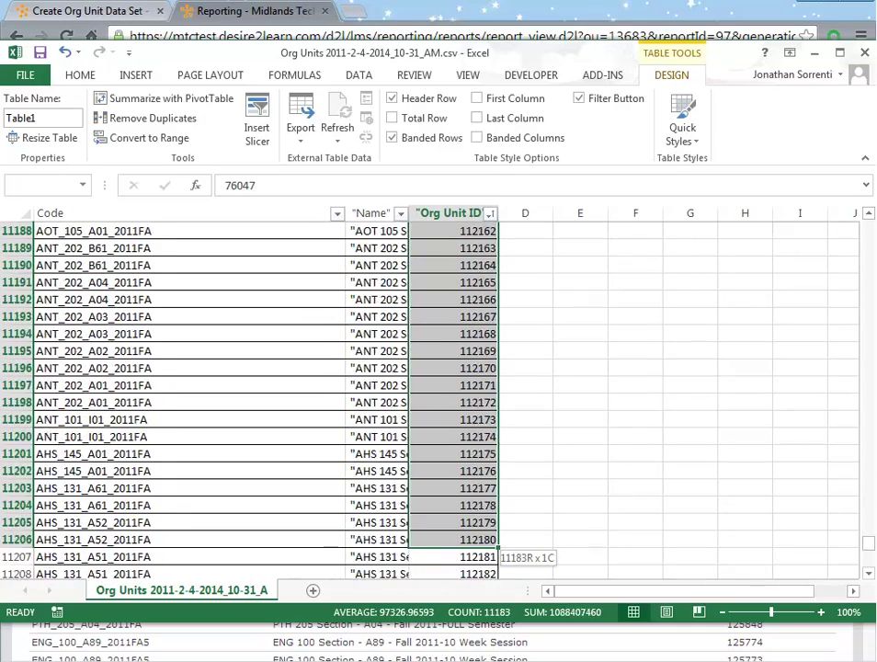
drag(499, 549, 476, 460)
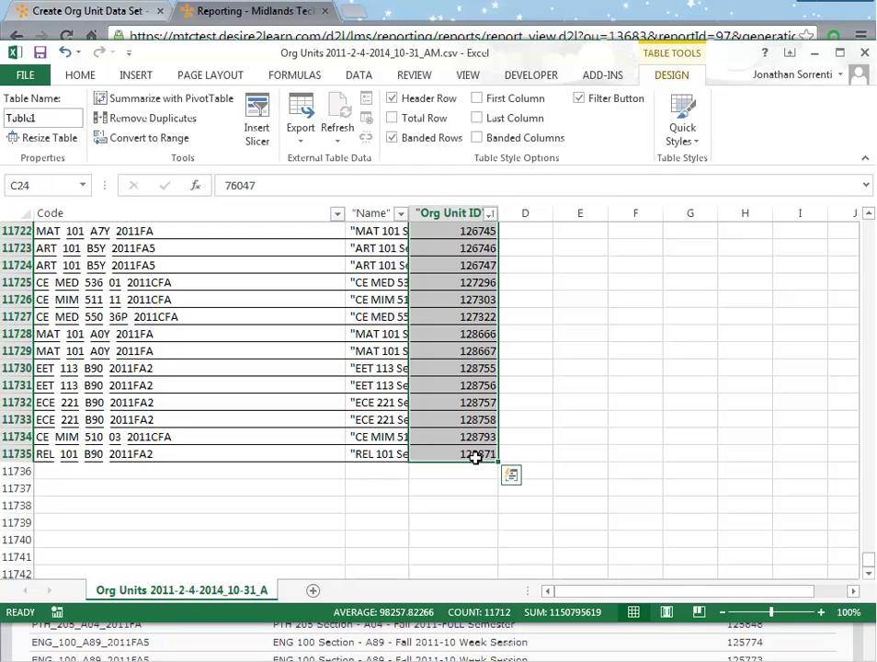
key(ctrl+c)
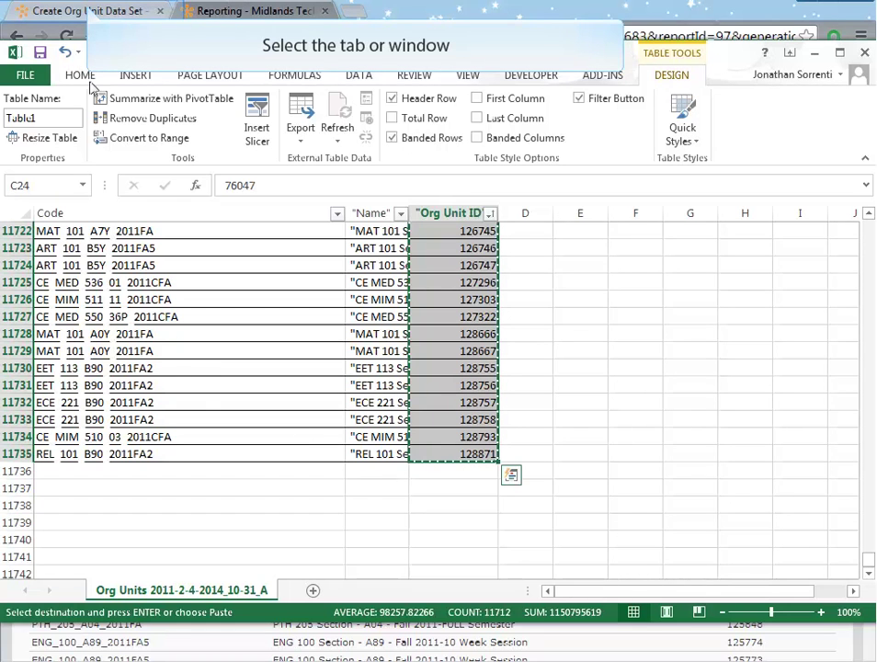
- Add the pasted org unit IDs to Purge 2011, including all descendants
click(113, 10)
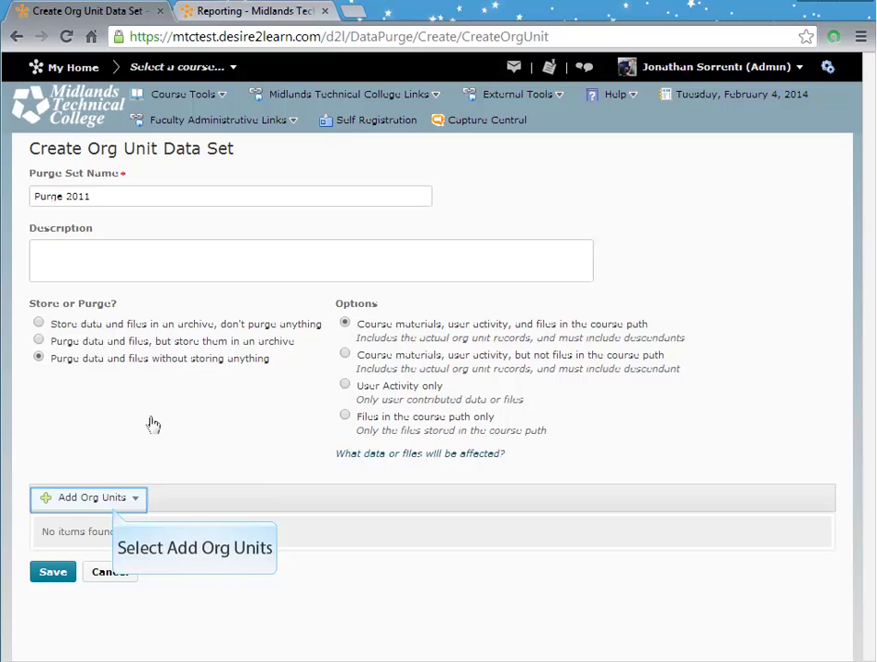
click(115, 514)
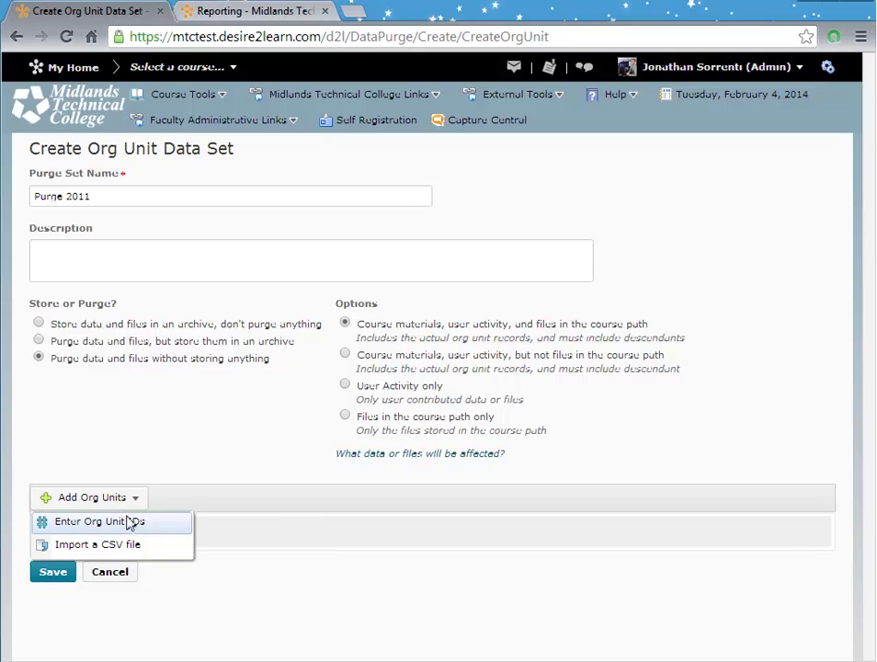
click(129, 529)
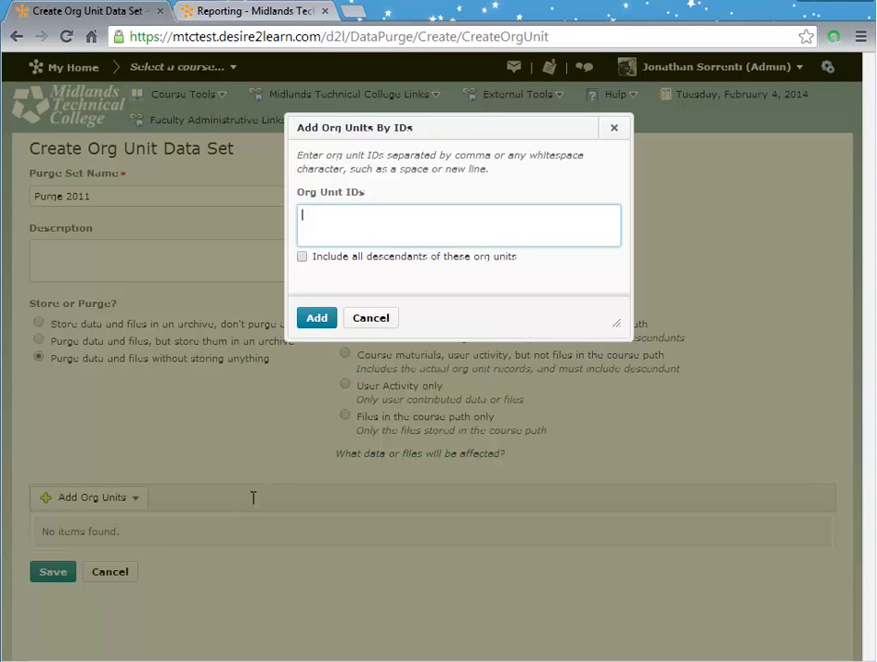
key(ctrl+v)
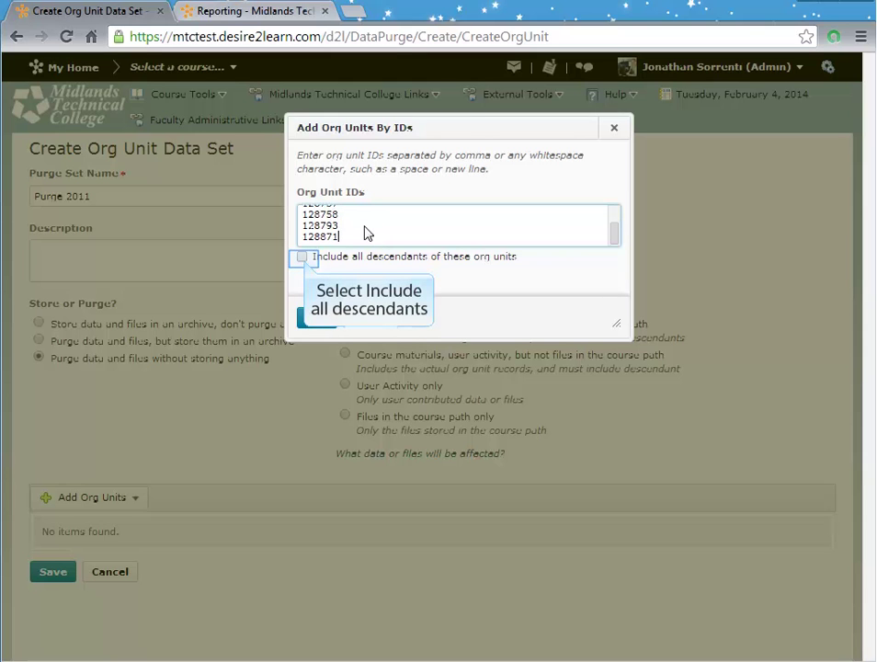
click(304, 258)
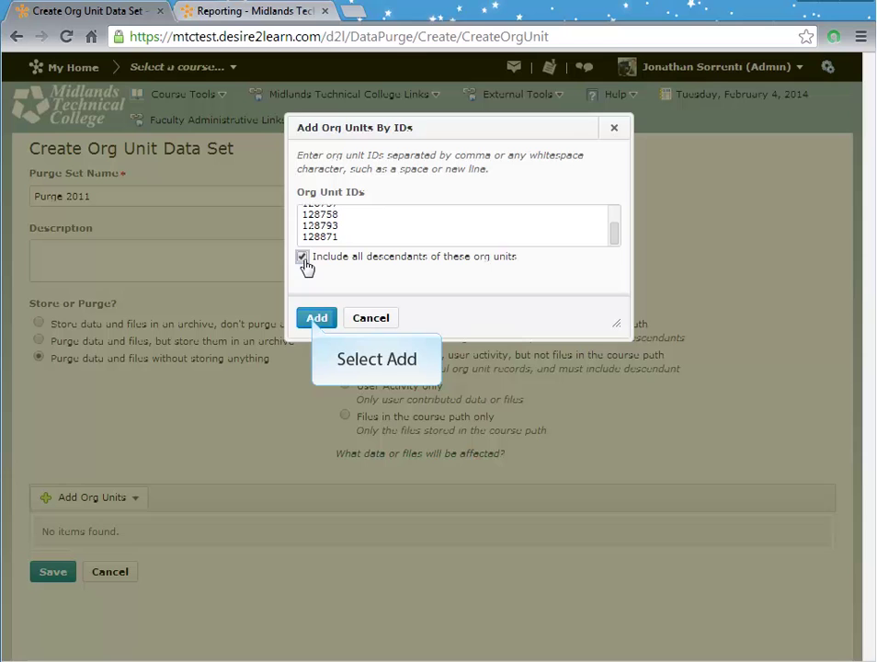
click(315, 319)
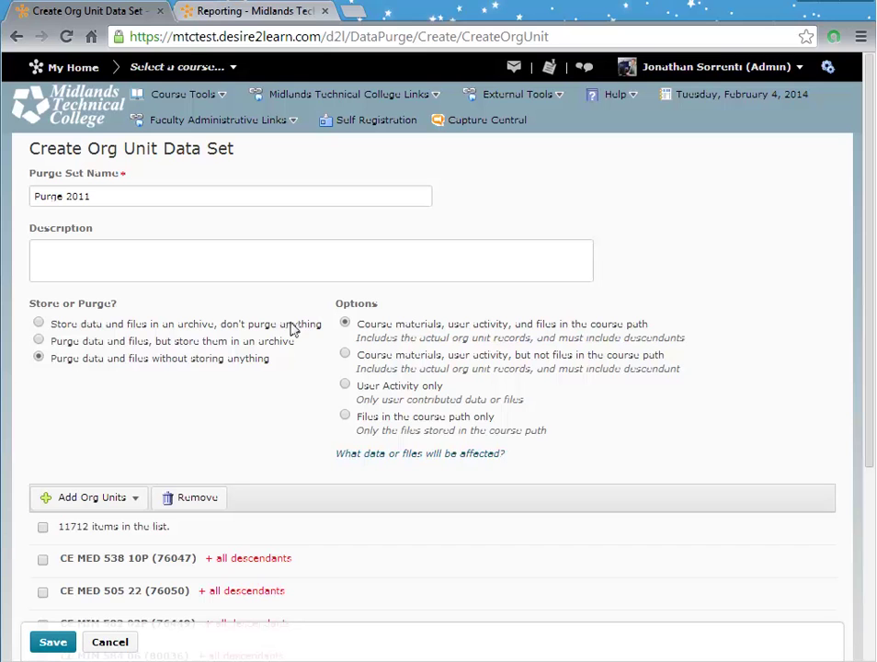
- Save Purge 2011 as a draft data set holding the 11,712 org units
scroll(256, 428, down, 2)
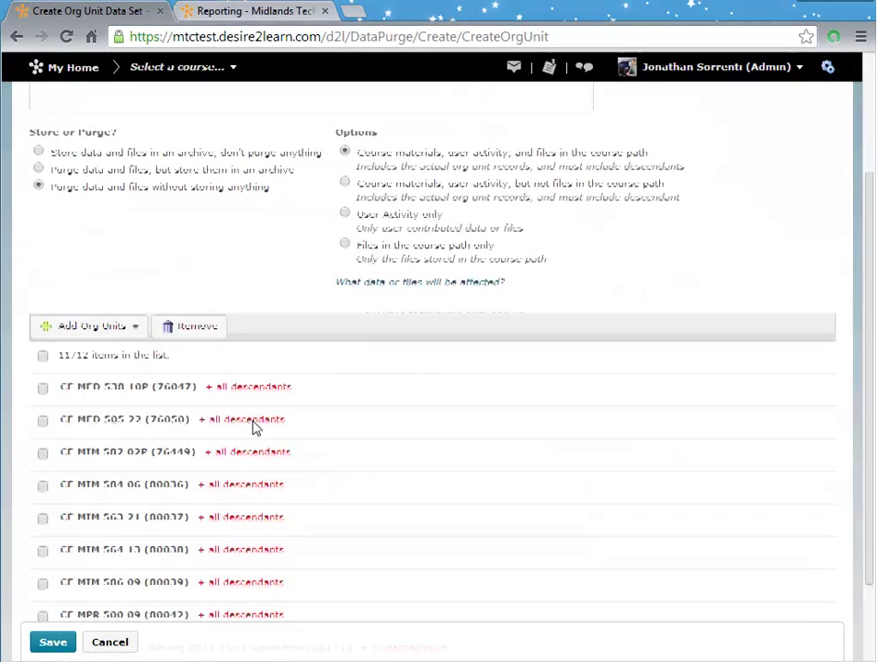
scroll(256, 428, down, 1)
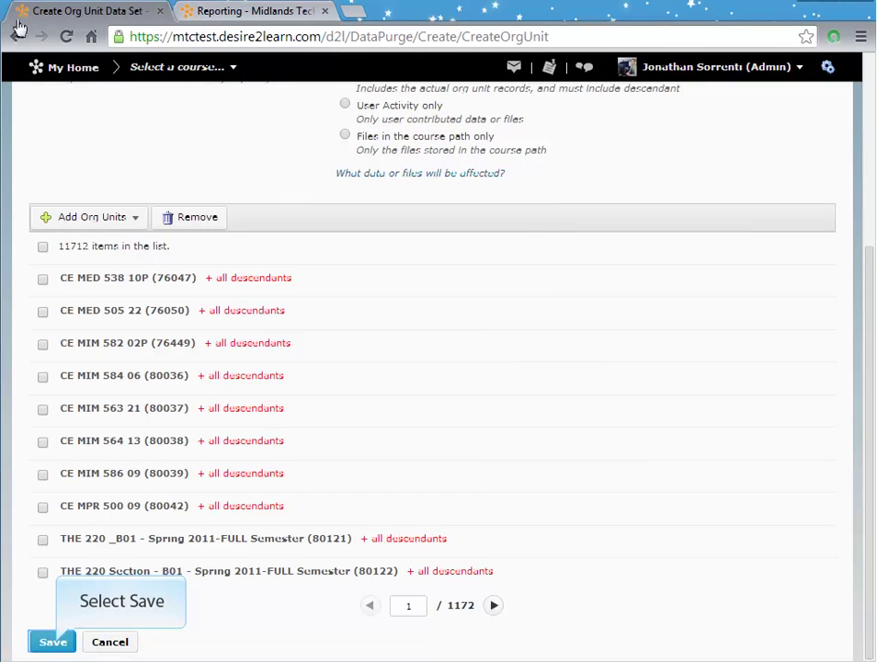
click(53, 643)
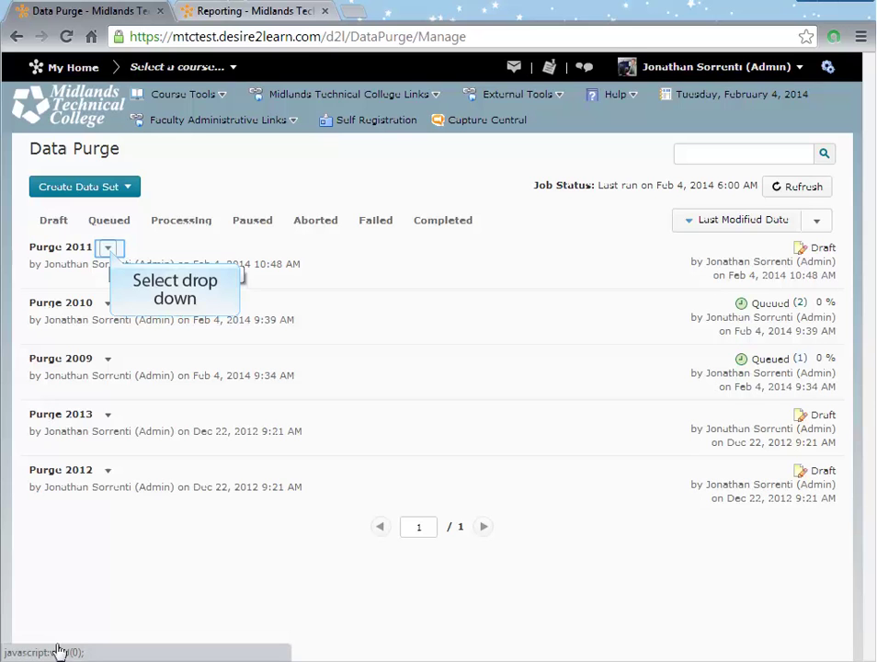
- Queue Purge 2011 for processing from its actions menu and confirm the purge
click(107, 250)
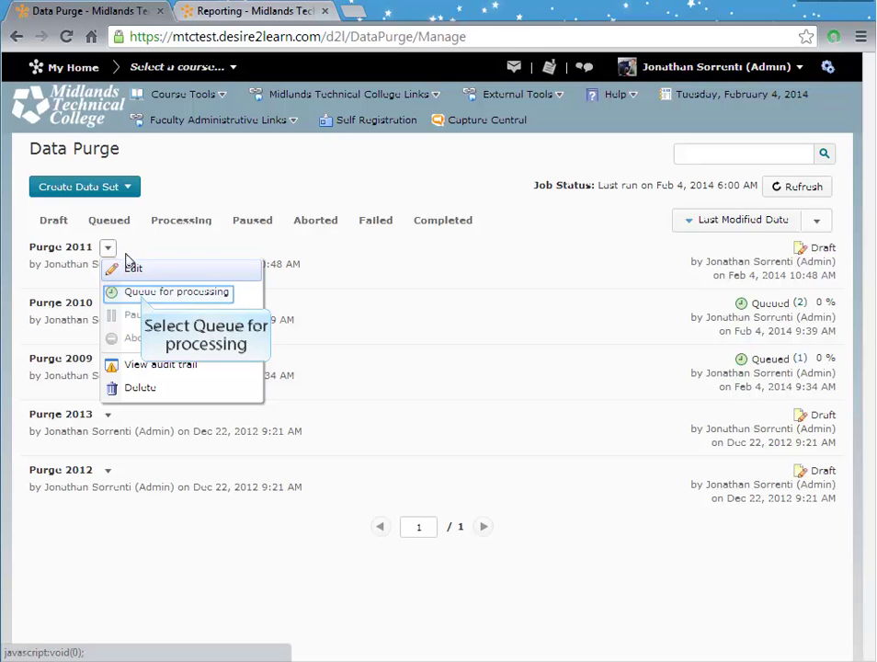
click(144, 292)
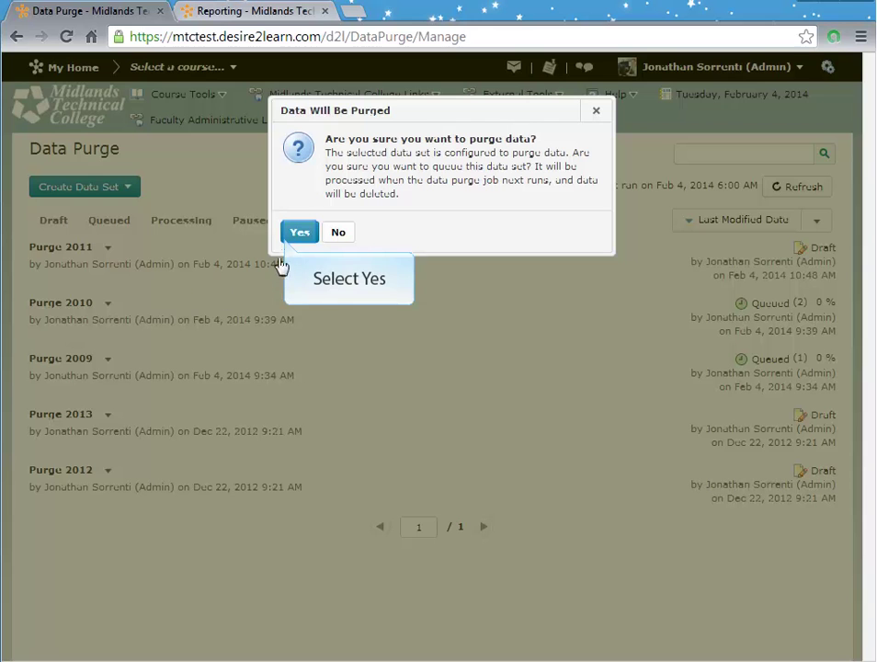
click(300, 232)
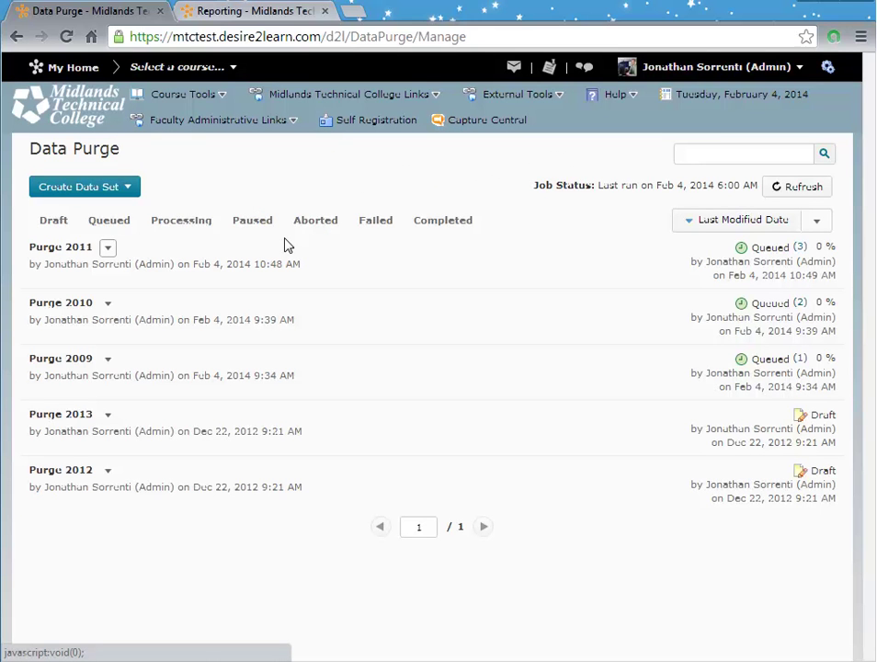